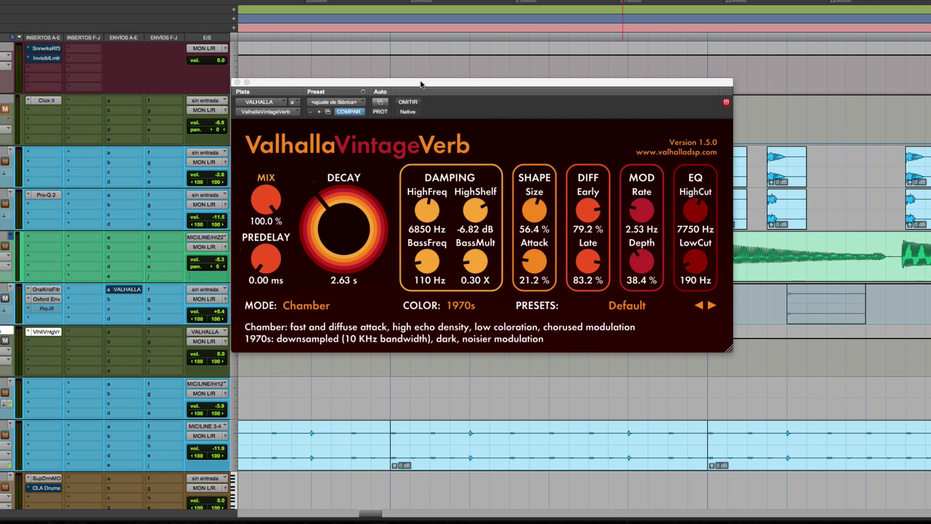
Move the reverb plug-in window lower and raise the EQ HighCut to 15130 Hz
{"action": "left_click_drag", "start_coordinate": [420, 82], "coordinate": [420, 122]}
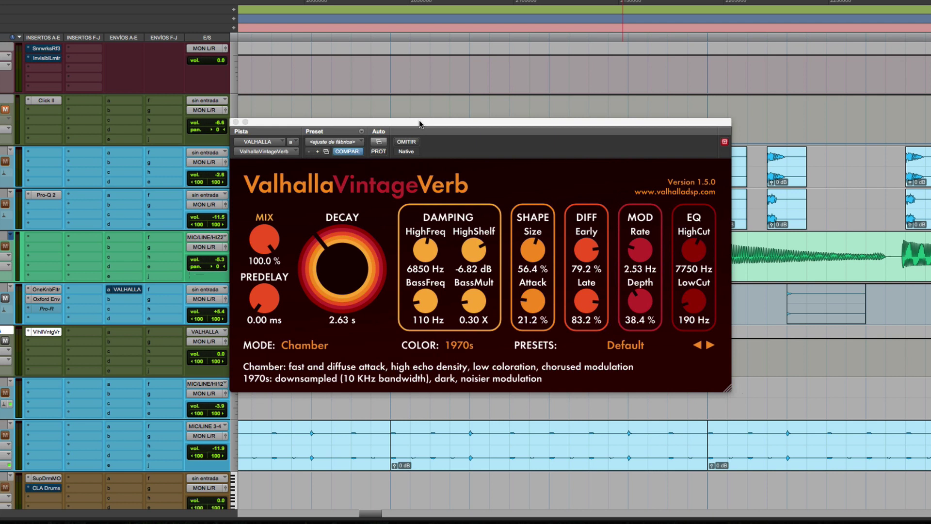
{"action": "left_click", "coordinate": [262, 247]}
{"action": "mouse_move", "coordinate": [533, 303]}
{"action": "left_click_drag", "start_coordinate": [696, 244], "coordinate": [696, 217]}
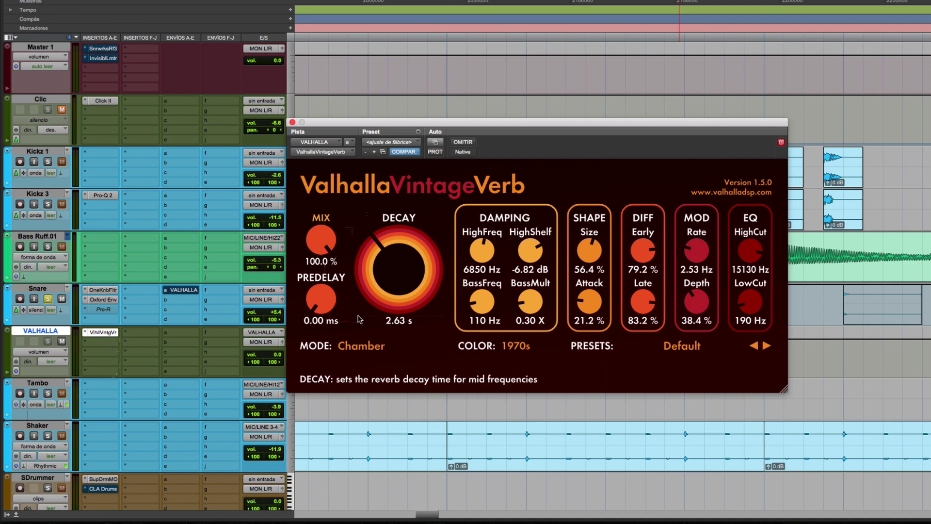
Review the available reverb modes and color options without changing the current selections
{"action": "left_click", "coordinate": [366, 346]}
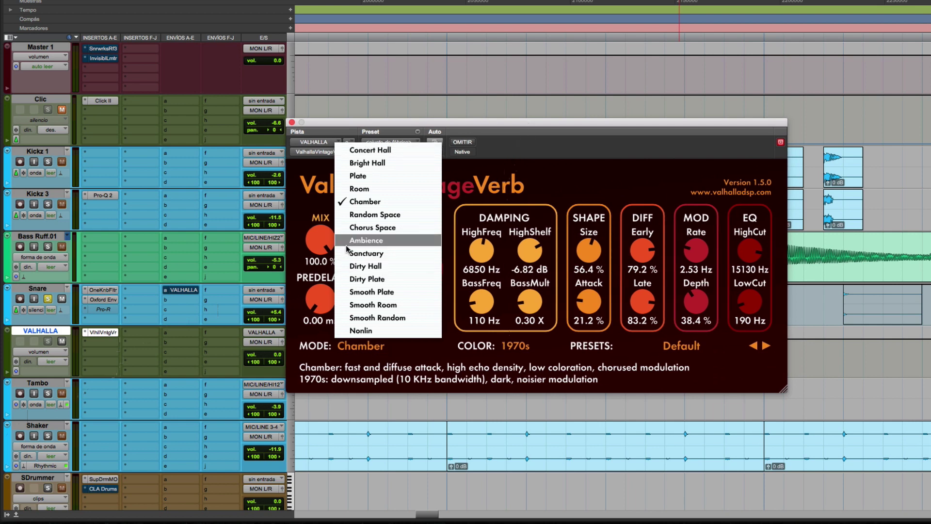
{"action": "left_click", "coordinate": [309, 284]}
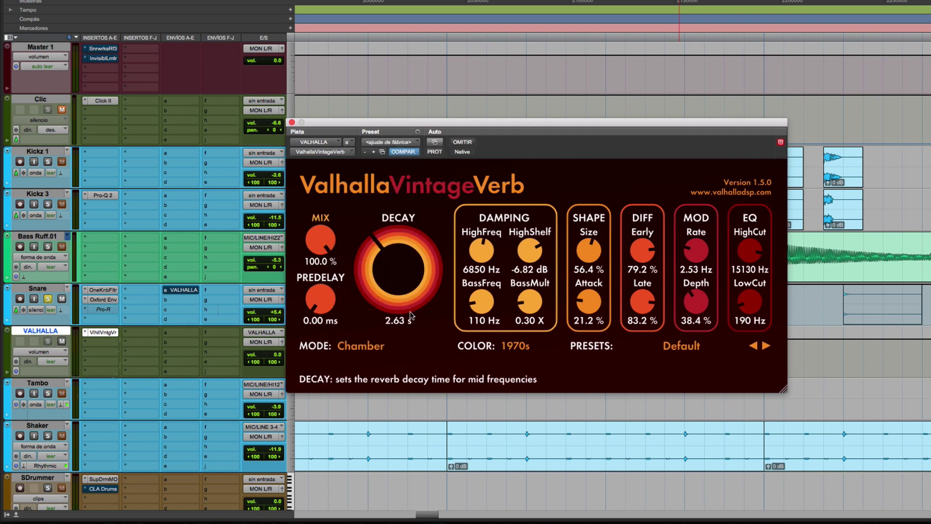
{"action": "left_click", "coordinate": [520, 347]}
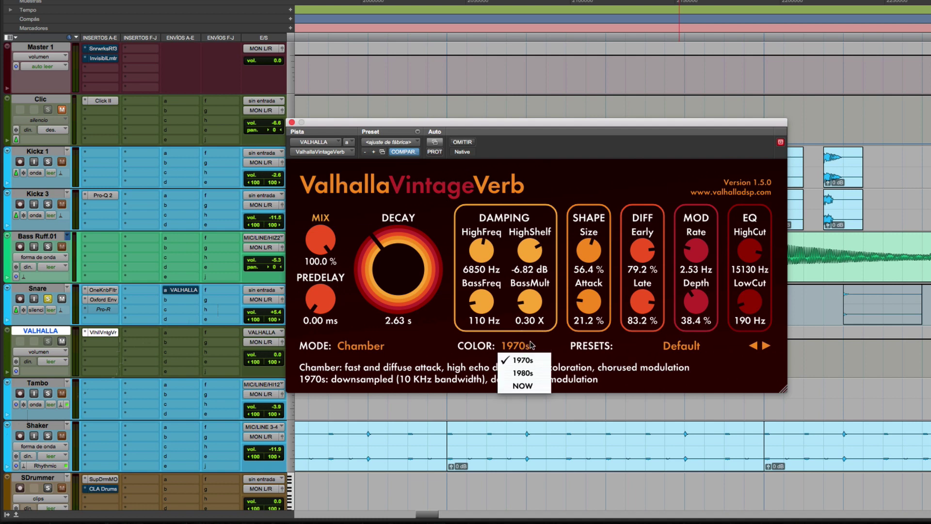
{"action": "left_click", "coordinate": [532, 344]}
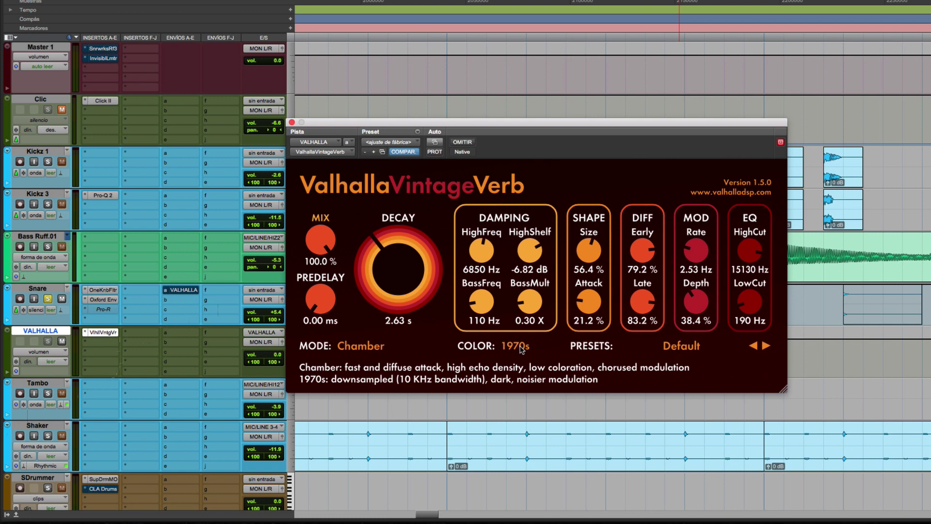
Switch the reverb color to 1980s and then to NOW to compare the color modes
{"action": "left_click", "coordinate": [521, 347]}
{"action": "left_click", "coordinate": [519, 370]}
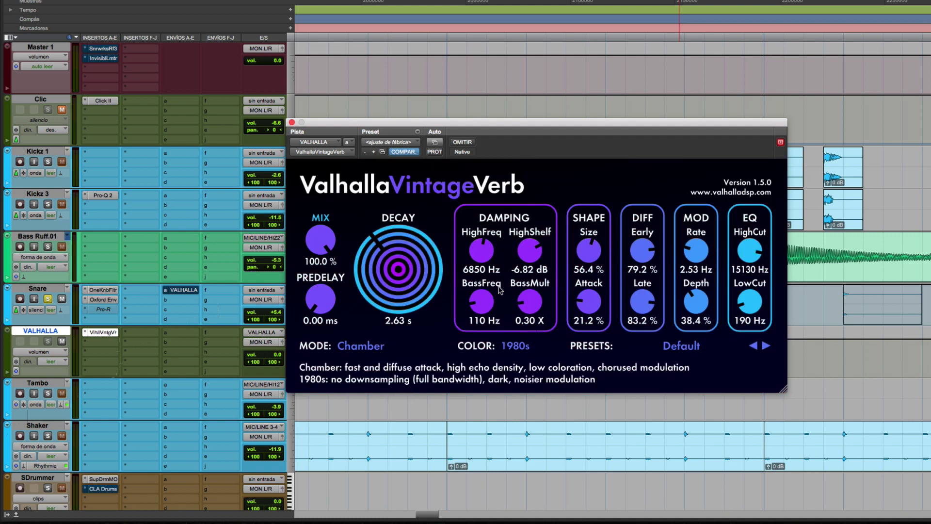
{"action": "left_click", "coordinate": [517, 346]}
{"action": "left_click", "coordinate": [522, 387]}
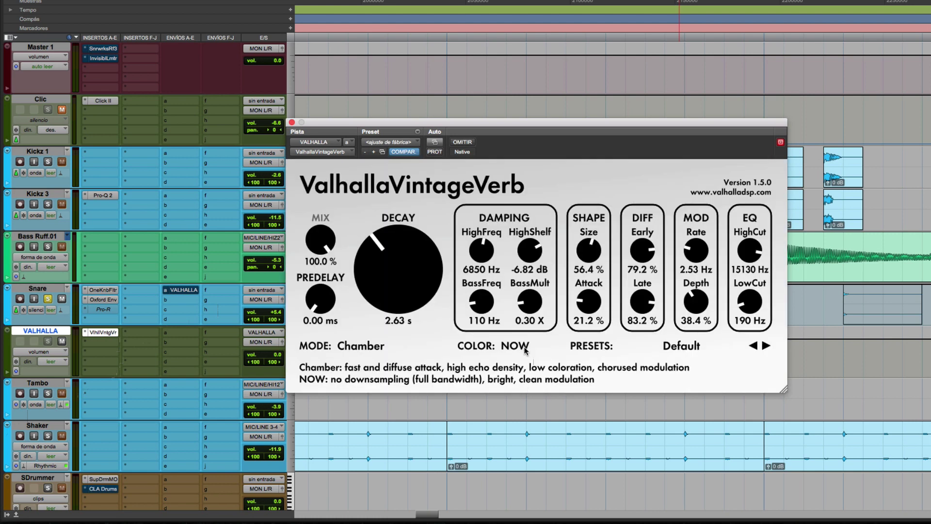
Look over the preset categories offered by the reverb without loading any preset
{"action": "left_click", "coordinate": [681, 347]}
{"action": "mouse_move", "coordinate": [664, 214]}
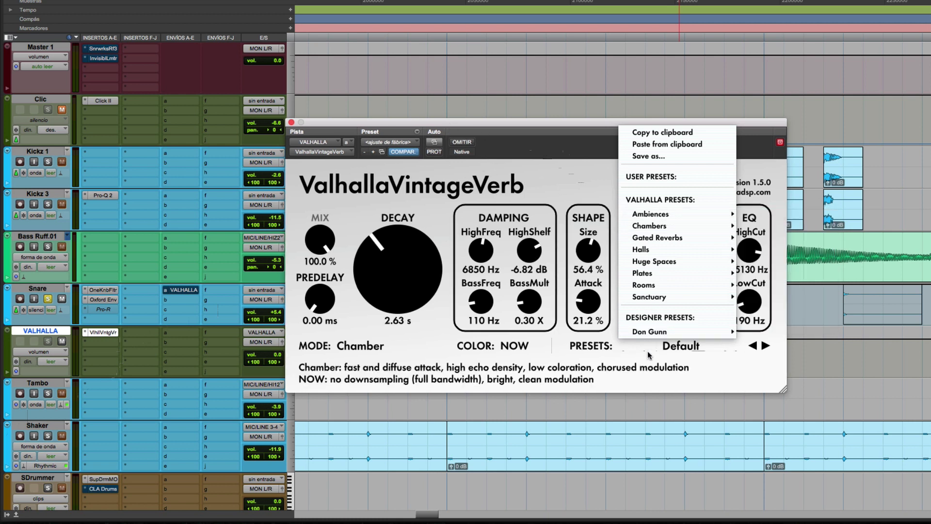
{"action": "left_click", "coordinate": [671, 350]}
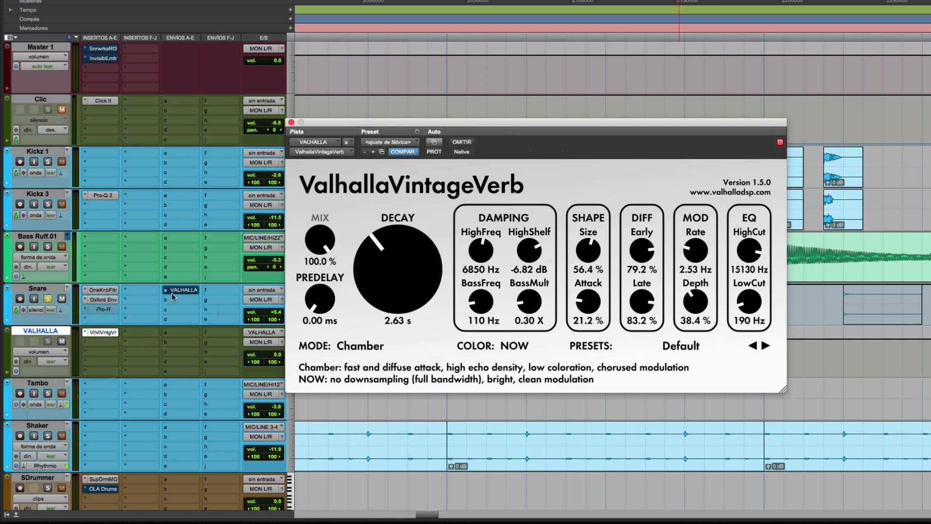
Play the session briefly and return the reverb to its factory settings with the compare function
{"action": "key", "text": "space"}
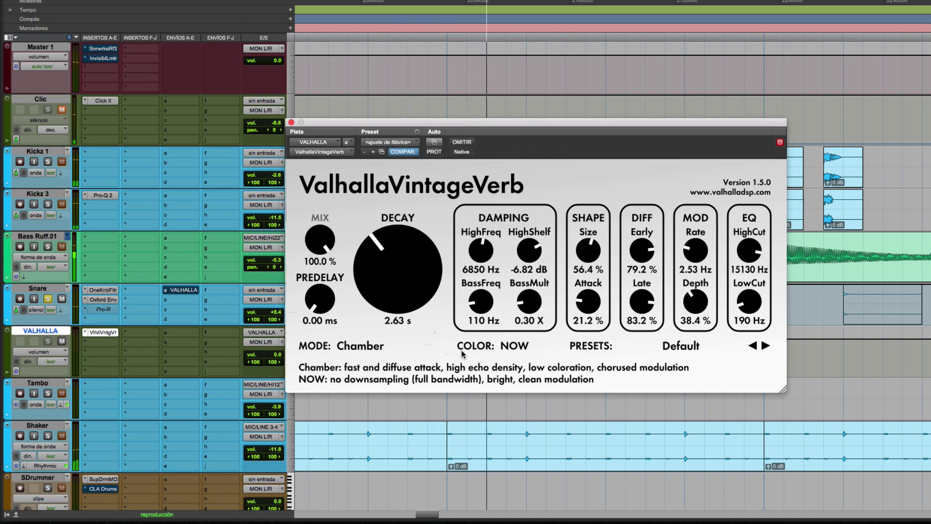
{"action": "left_click", "coordinate": [399, 147]}
Open the Snare track's VALHALLA send fader and place it beside the reverb plug-in window
{"action": "left_click", "coordinate": [180, 291]}
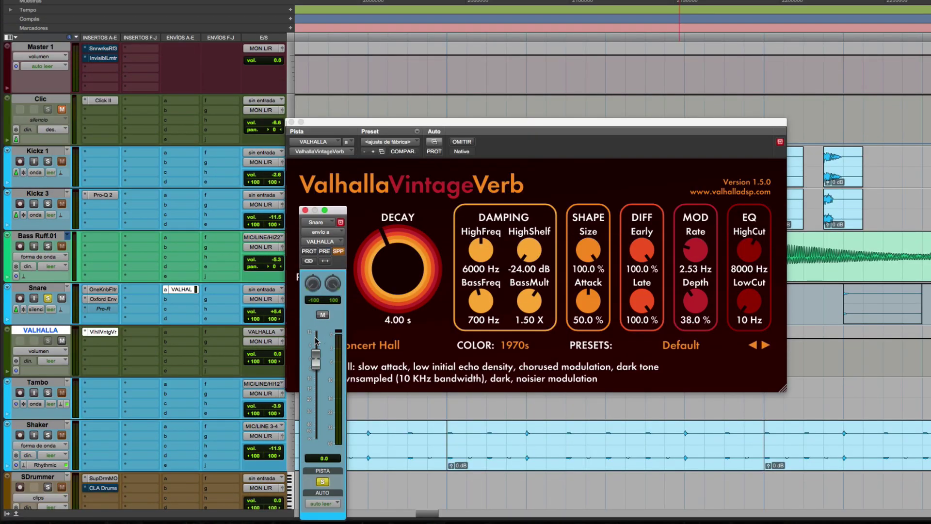
{"action": "left_click_drag", "start_coordinate": [333, 214], "coordinate": [318, 171]}
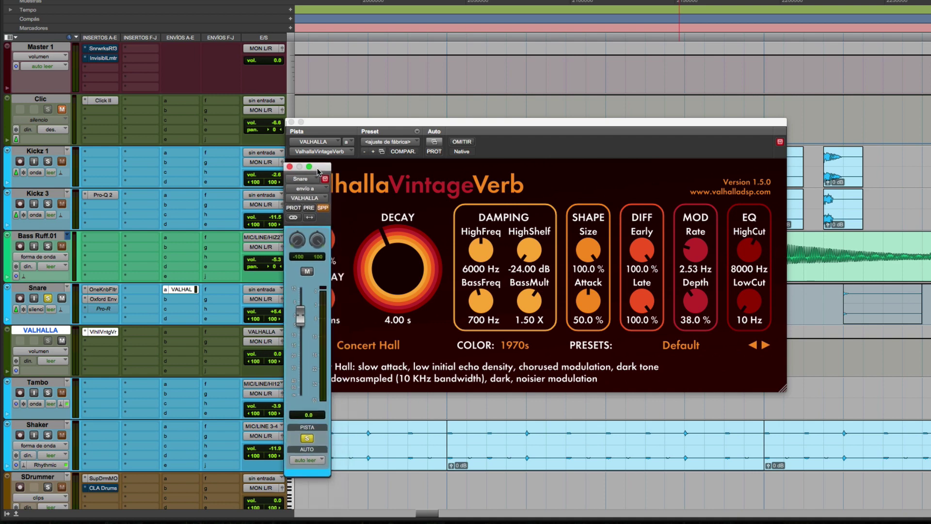
{"action": "left_click_drag", "start_coordinate": [416, 123], "coordinate": [470, 144]}
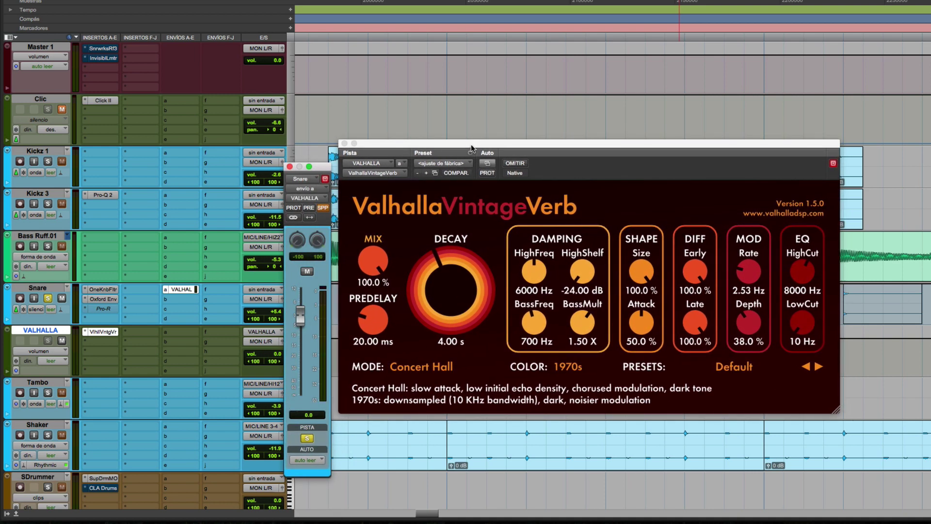
Play back the snare to hear it through the default Concert Hall reverb
{"action": "key", "text": "space"}
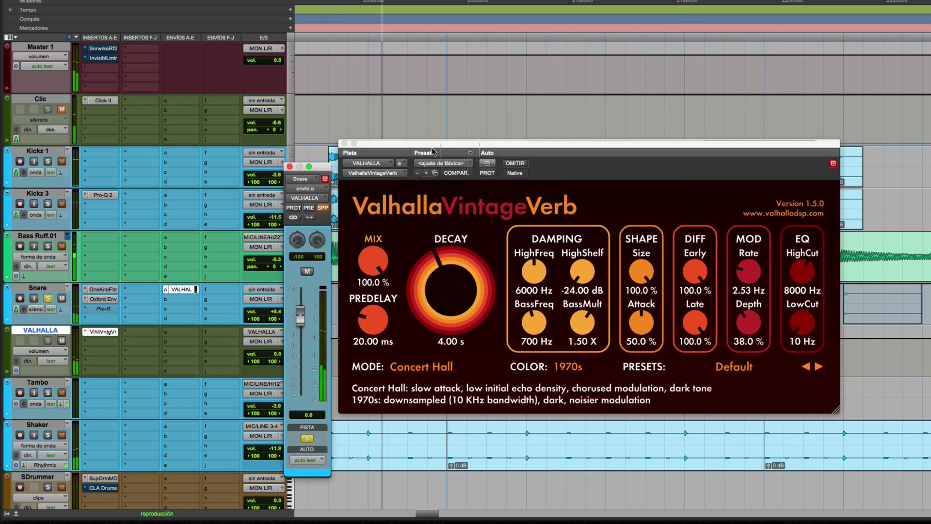
{"action": "mouse_move", "coordinate": [366, 262]}
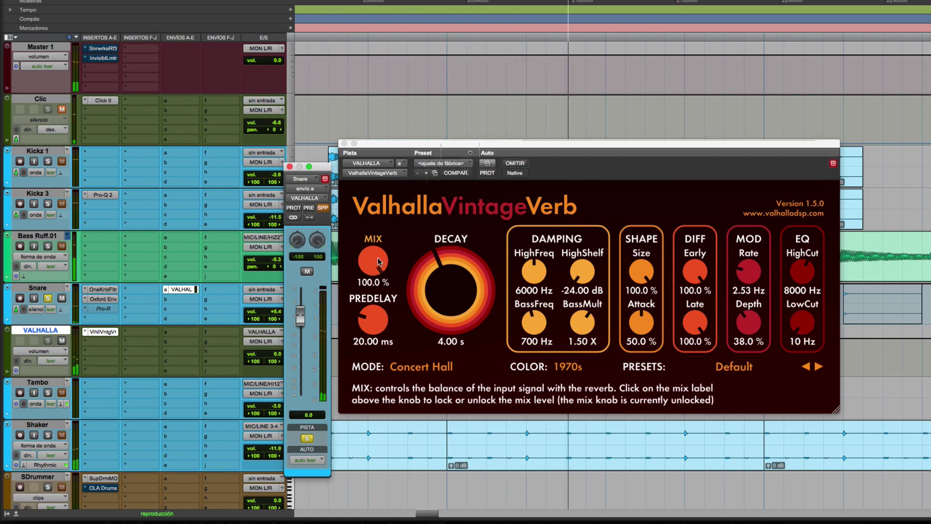
{"action": "mouse_move", "coordinate": [463, 304]}
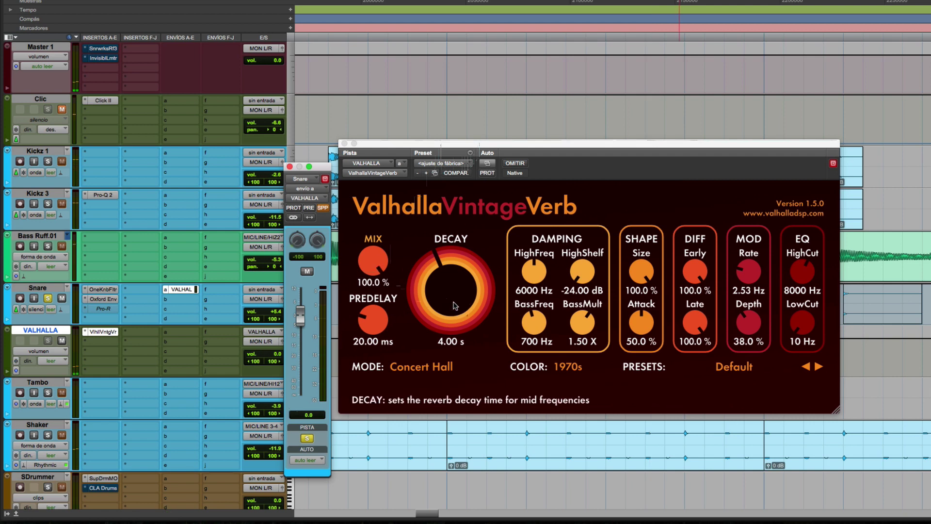
Try the Decay extremes during playback, raising it to 70.00 s and lowering it to 0.20 s
{"action": "left_click_drag", "start_coordinate": [453, 304], "coordinate": [451, 328]}
{"action": "key", "text": "space"}
{"action": "left_click_drag", "start_coordinate": [449, 321], "coordinate": [475, 186]}
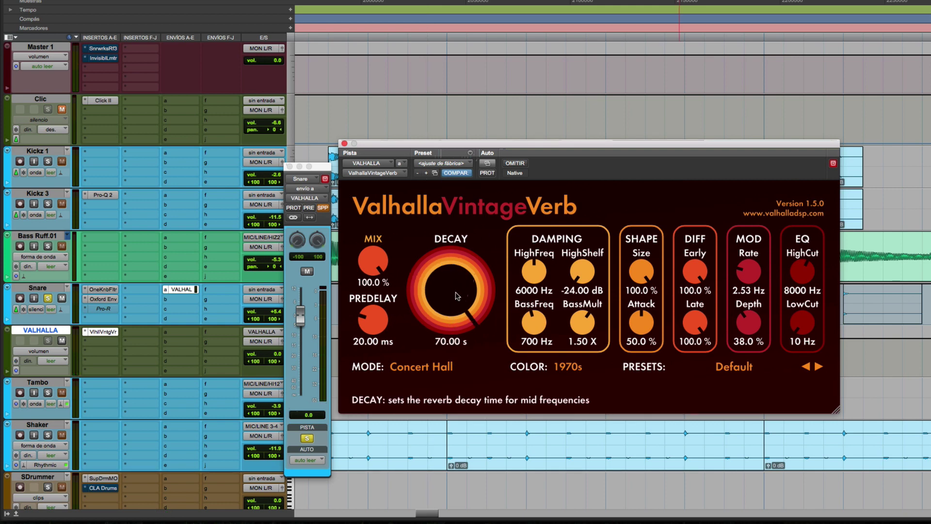
{"action": "left_click_drag", "start_coordinate": [455, 296], "coordinate": [461, 439]}
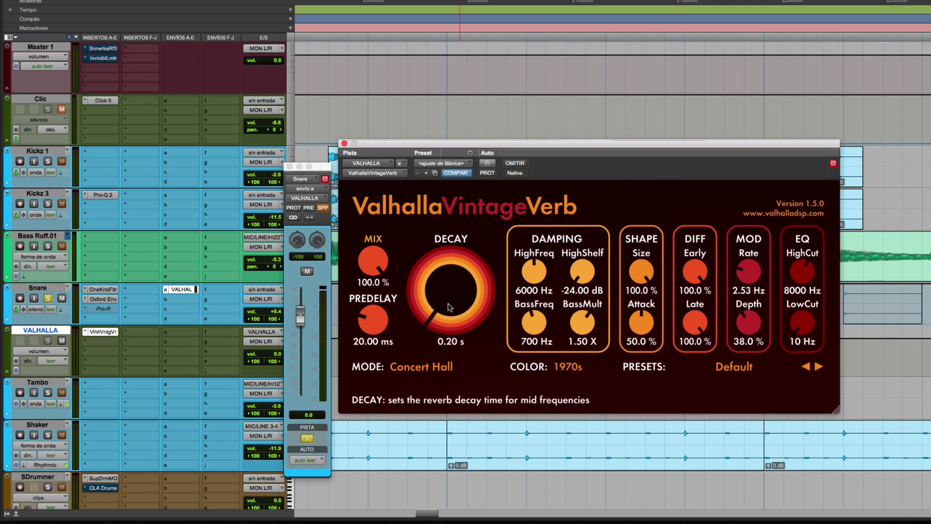
Set the reverb Decay to 3.00 s while auditioning the snare
{"action": "left_click_drag", "start_coordinate": [450, 307], "coordinate": [451, 371]}
{"action": "key", "text": "space"}
{"action": "left_click_drag", "start_coordinate": [447, 309], "coordinate": [448, 281]}
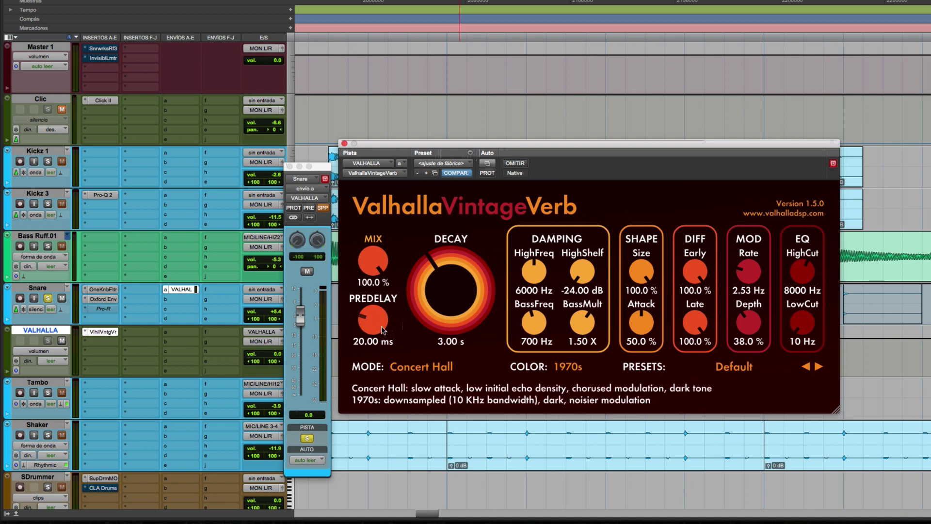
Audition the Predelay at 0.00 ms and 500.00 ms, and set it to 26.02 ms
{"action": "left_click_drag", "start_coordinate": [382, 329], "coordinate": [380, 374]}
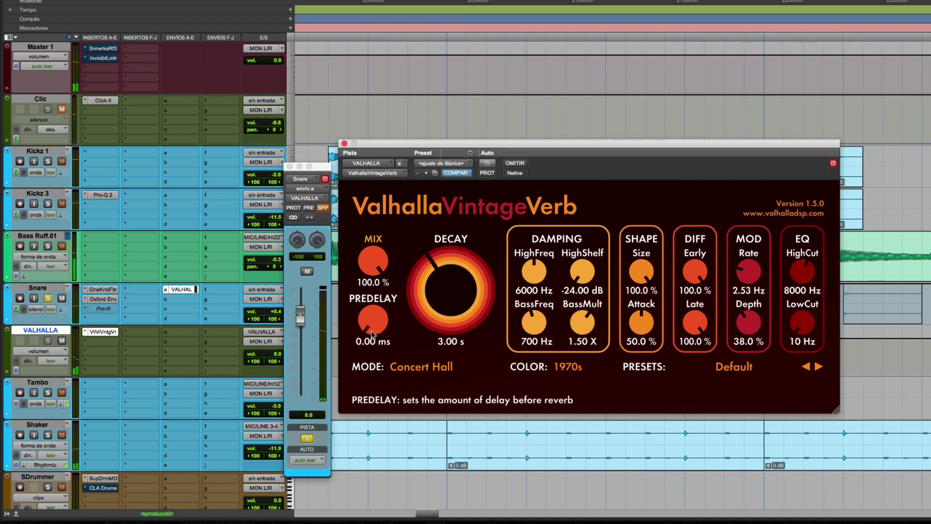
{"action": "left_click_drag", "start_coordinate": [371, 330], "coordinate": [399, 190]}
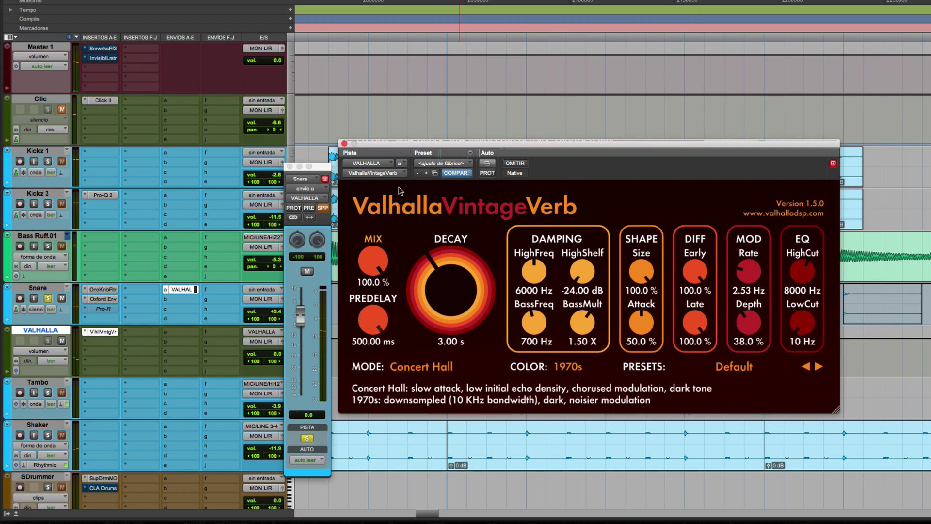
{"action": "key", "text": "space"}
{"action": "left_click_drag", "start_coordinate": [370, 318], "coordinate": [371, 355]}
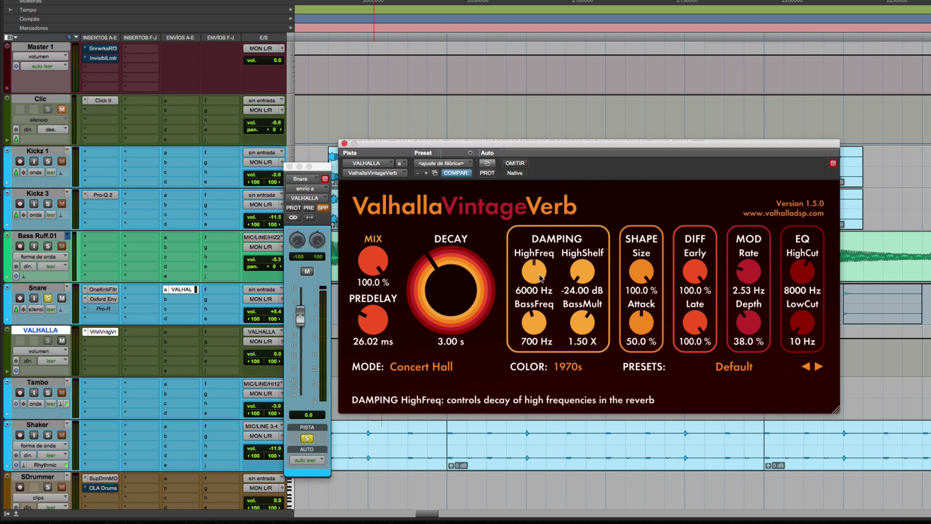
Set the Damping HighFreq to 8900 Hz and the HighShelf to 0.00 dB
{"action": "left_click_drag", "start_coordinate": [539, 275], "coordinate": [543, 258]}
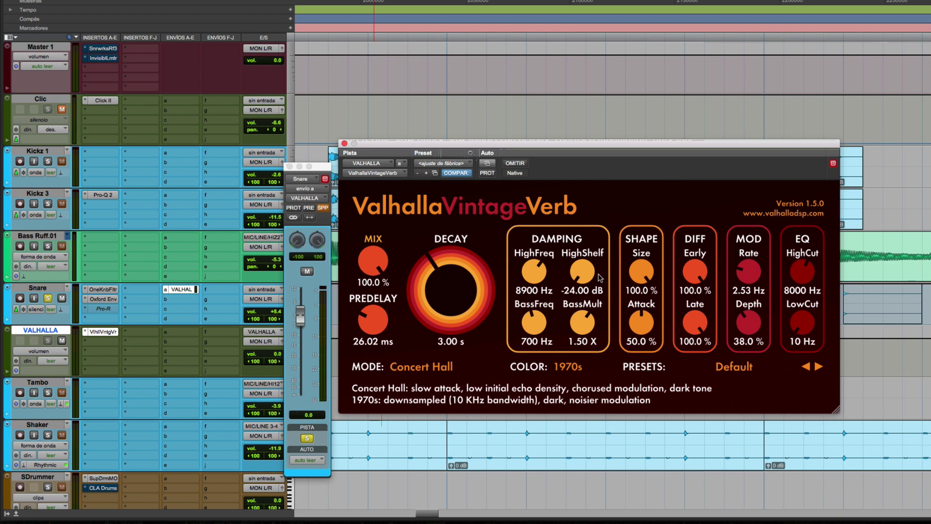
{"action": "left_click_drag", "start_coordinate": [586, 280], "coordinate": [613, 139]}
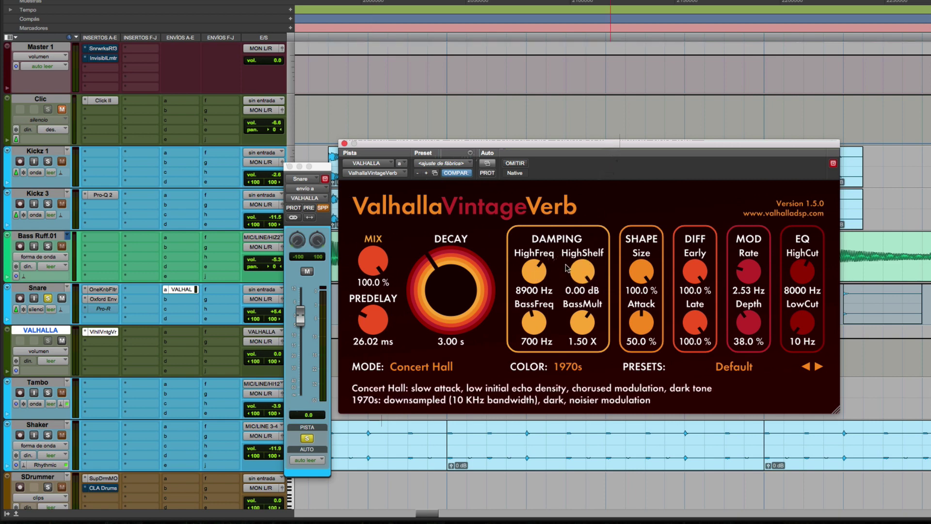
Lower the Damping HighShelf to -15.36 dB and HighFreq to 580 Hz while listening to the playback
{"action": "mouse_move", "coordinate": [582, 271]}
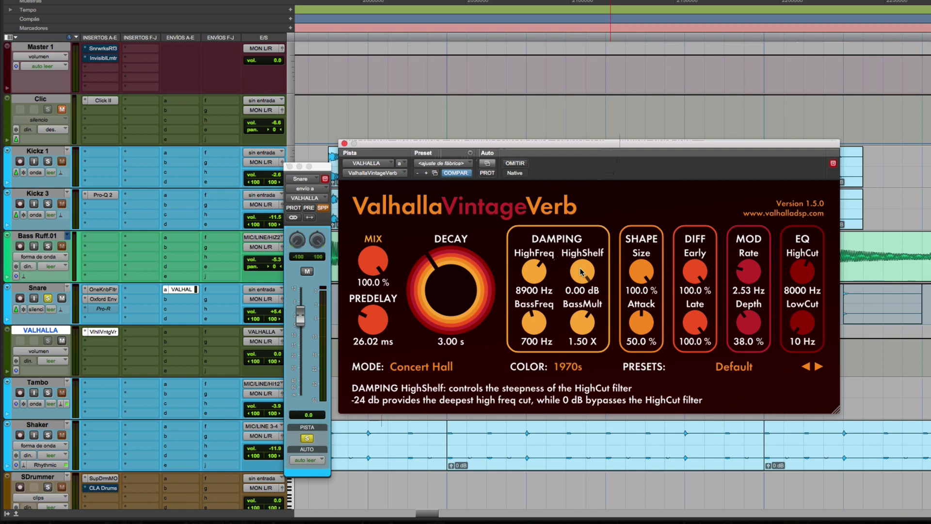
{"action": "key", "text": "space"}
{"action": "left_click_drag", "start_coordinate": [580, 271], "coordinate": [535, 281]}
{"action": "key", "text": "space"}
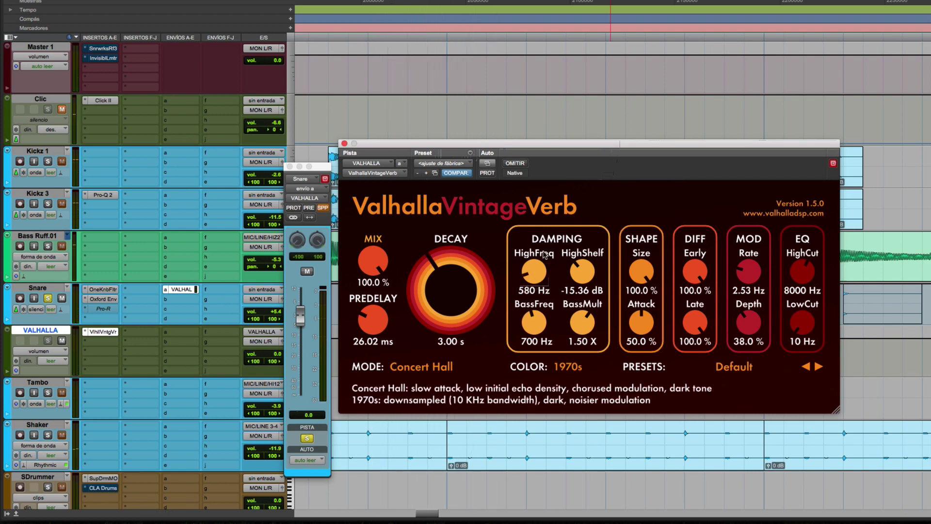
Lower the Damping BassMult to 0.25 X and the BassFreq to 160 Hz
{"action": "left_click_drag", "start_coordinate": [572, 313], "coordinate": [585, 385]}
{"action": "left_click_drag", "start_coordinate": [533, 321], "coordinate": [526, 354]}
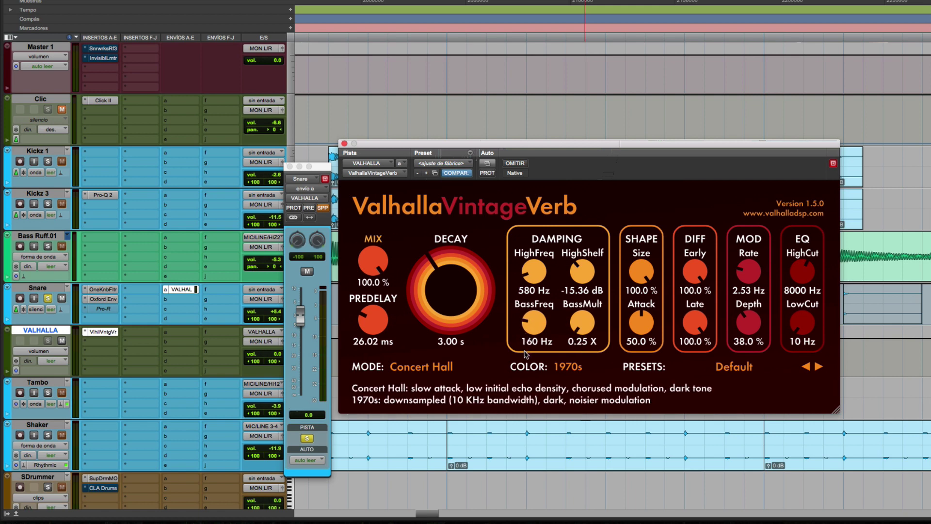
Raise the Damping BassMult to 4.00 X and BassFreq to 480 Hz, and play the session to hear the effect
{"action": "left_click_drag", "start_coordinate": [564, 308], "coordinate": [604, 285]}
{"action": "left_click_drag", "start_coordinate": [580, 329], "coordinate": [580, 323]}
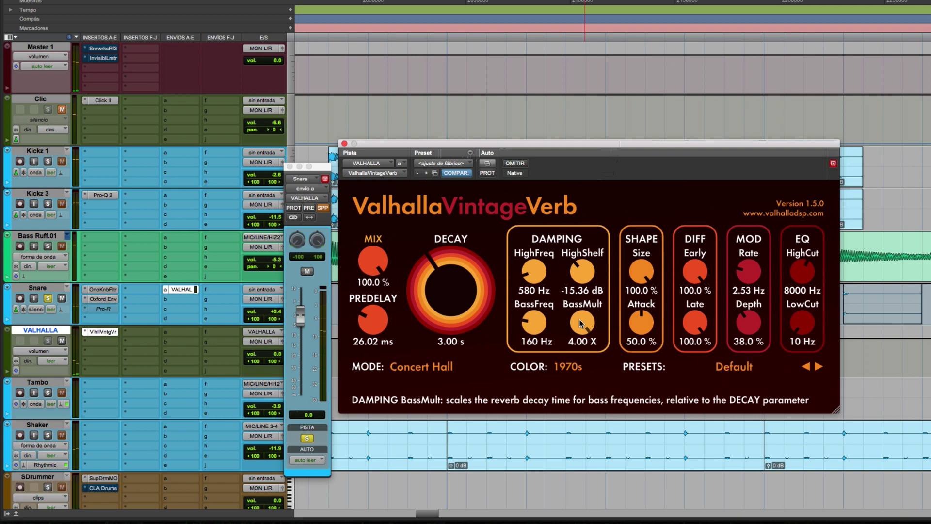
{"action": "mouse_move", "coordinate": [533, 322]}
{"action": "left_mouse_down"}
{"action": "mouse_move", "coordinate": [533, 346]}
{"action": "mouse_move", "coordinate": [541, 302]}
{"action": "mouse_move", "coordinate": [530, 330]}
{"action": "left_mouse_up"}
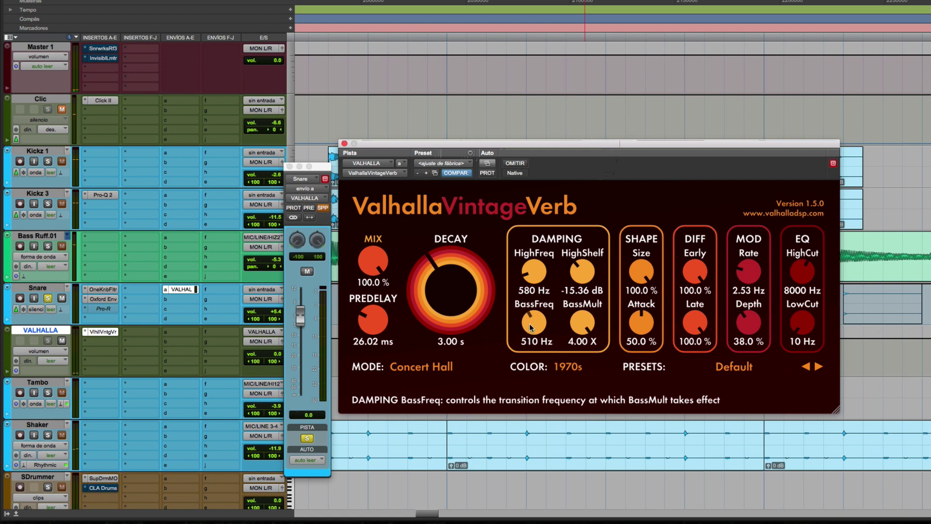
{"action": "left_click_drag", "start_coordinate": [530, 330], "coordinate": [532, 328]}
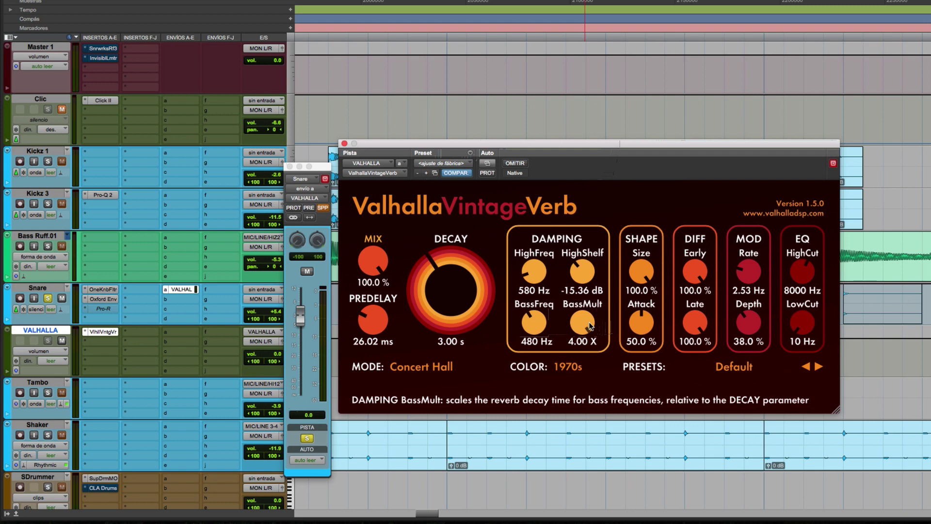
{"action": "key", "text": "space"}
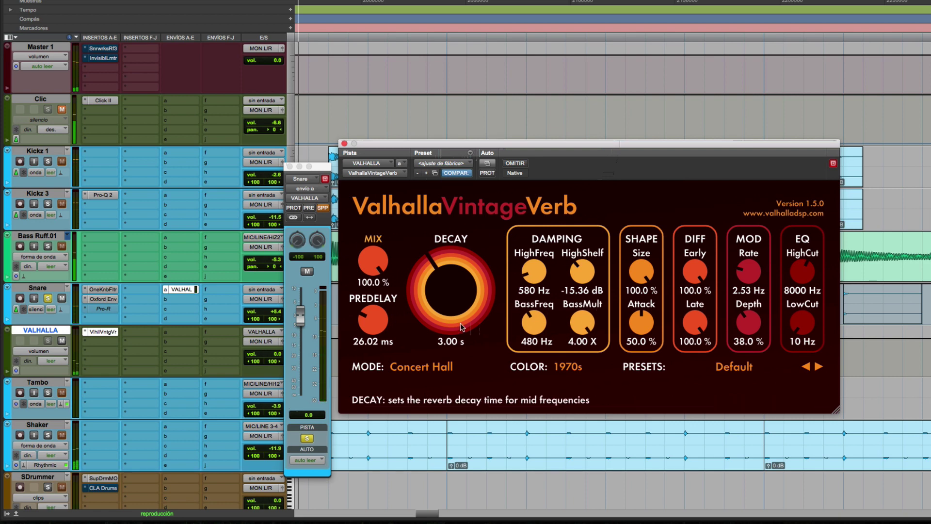
Set the Damping section to BassMult 0.25 X, BassFreq 100 Hz, HighFreq 6420 Hz and HighShelf -16.80 dB
{"action": "left_click_drag", "start_coordinate": [582, 323], "coordinate": [596, 367]}
{"action": "left_click_drag", "start_coordinate": [533, 323], "coordinate": [528, 367]}
{"action": "left_click_drag", "start_coordinate": [523, 284], "coordinate": [537, 238]}
{"action": "left_click_drag", "start_coordinate": [587, 269], "coordinate": [536, 288]}
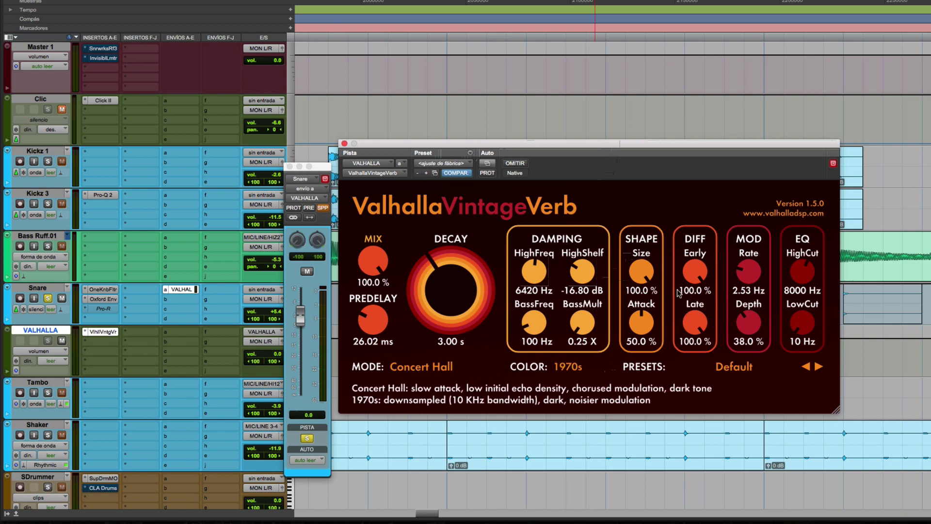
Set the Shape Size to 27.2 % and the Attack to 0.0 % while auditioning the snare
{"action": "left_click_drag", "start_coordinate": [637, 274], "coordinate": [660, 386]}
{"action": "key", "text": "space"}
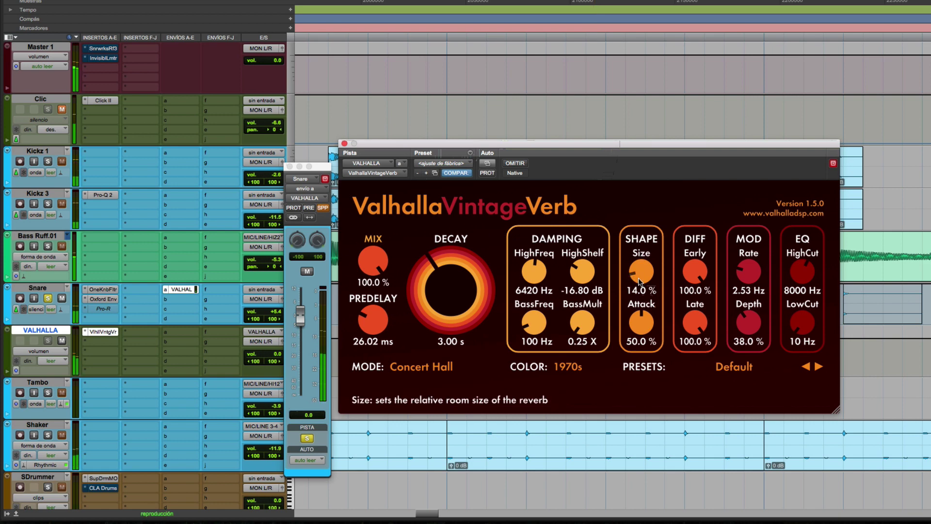
{"action": "mouse_move", "coordinate": [641, 277]}
{"action": "left_mouse_down"}
{"action": "mouse_move", "coordinate": [643, 267]}
{"action": "mouse_move", "coordinate": [644, 279]}
{"action": "left_mouse_up"}
{"action": "left_click_drag", "start_coordinate": [641, 323], "coordinate": [635, 392]}
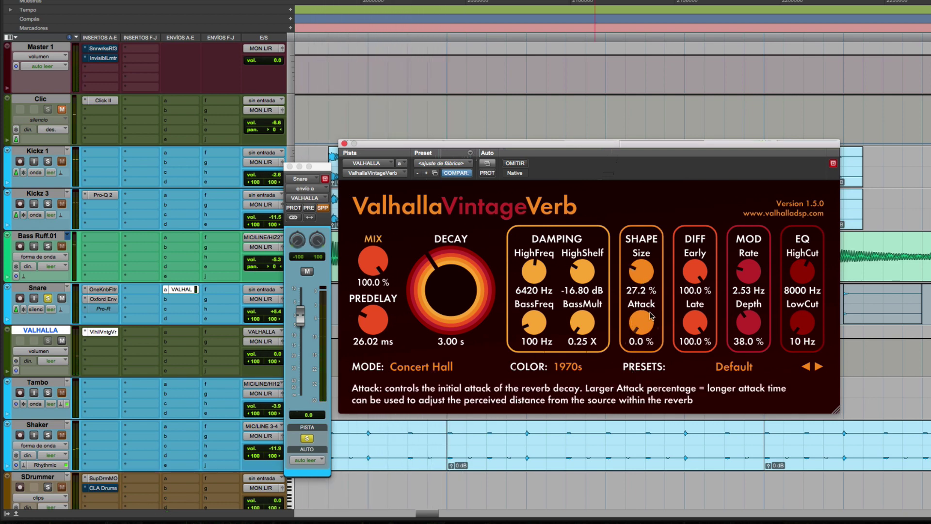
Raise the Shape Attack to 90.8 % while auditioning the snare
{"action": "left_click_drag", "start_coordinate": [641, 313], "coordinate": [640, 335]}
{"action": "key", "text": "space"}
{"action": "left_click_drag", "start_coordinate": [639, 325], "coordinate": [675, 201]}
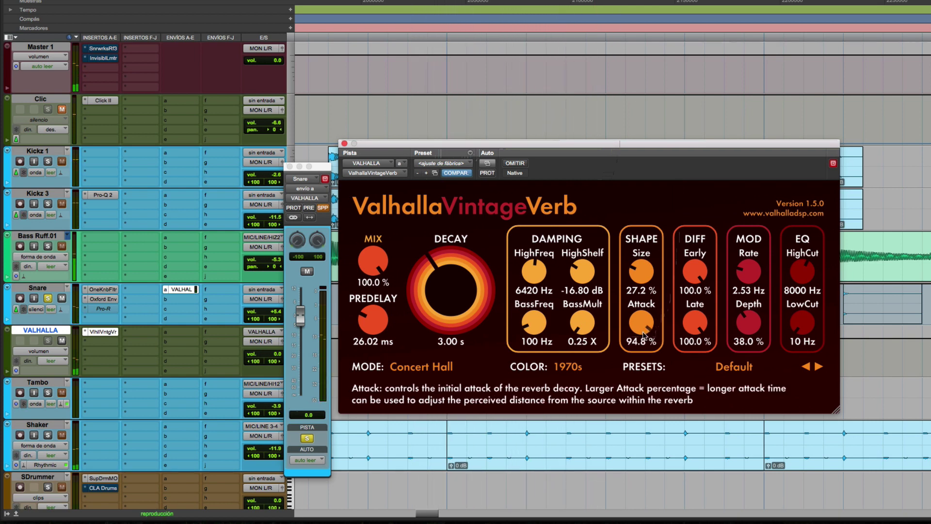
{"action": "left_click_drag", "start_coordinate": [641, 323], "coordinate": [644, 341]}
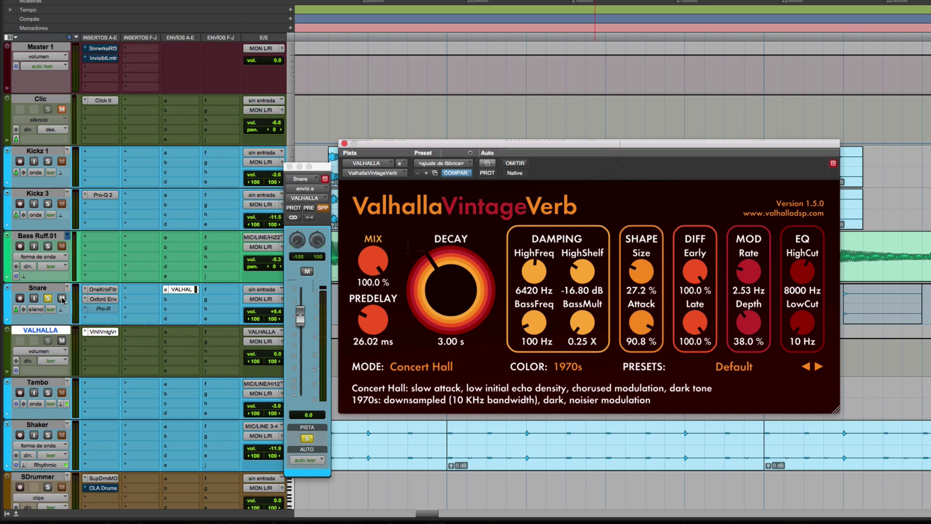
Switch the snare's VALHALLA send to pre-fader and lower the reverb's Predelay to 0.00 ms during playback
{"action": "left_click", "coordinate": [308, 208]}
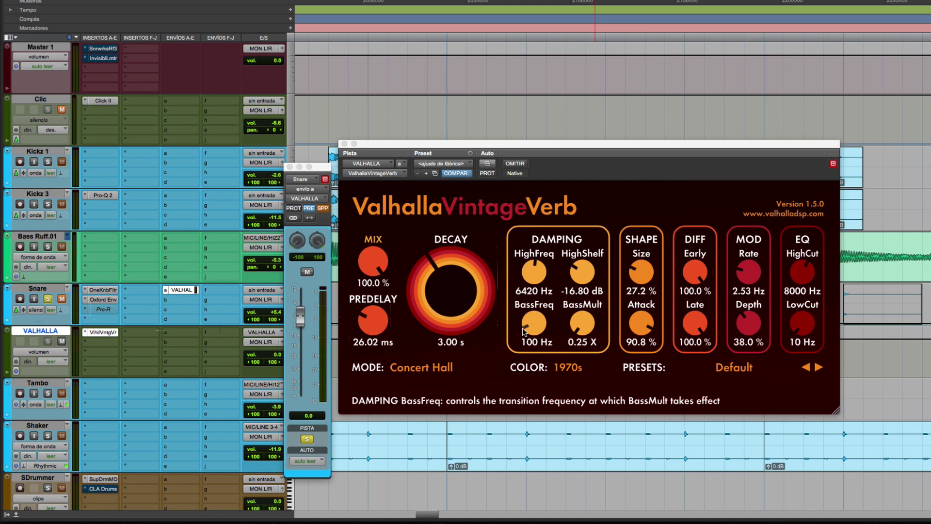
{"action": "key", "text": "space"}
{"action": "left_click_drag", "start_coordinate": [372, 342], "coordinate": [371, 354]}
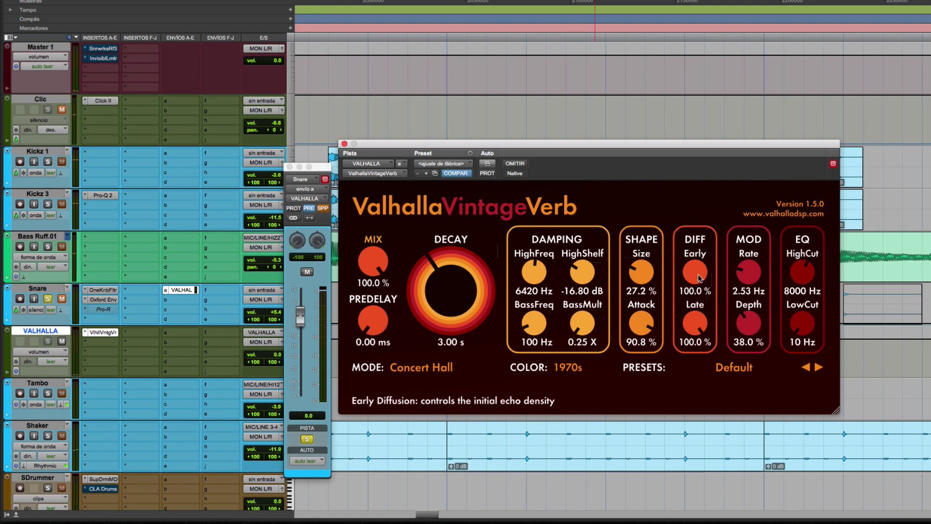
Lower the Early diffusion to 10.8 % and the Late diffusion to 0.0 %, and play the snare reverb
{"action": "left_click_drag", "start_coordinate": [702, 271], "coordinate": [705, 475]}
{"action": "left_click_drag", "start_coordinate": [695, 273], "coordinate": [706, 359]}
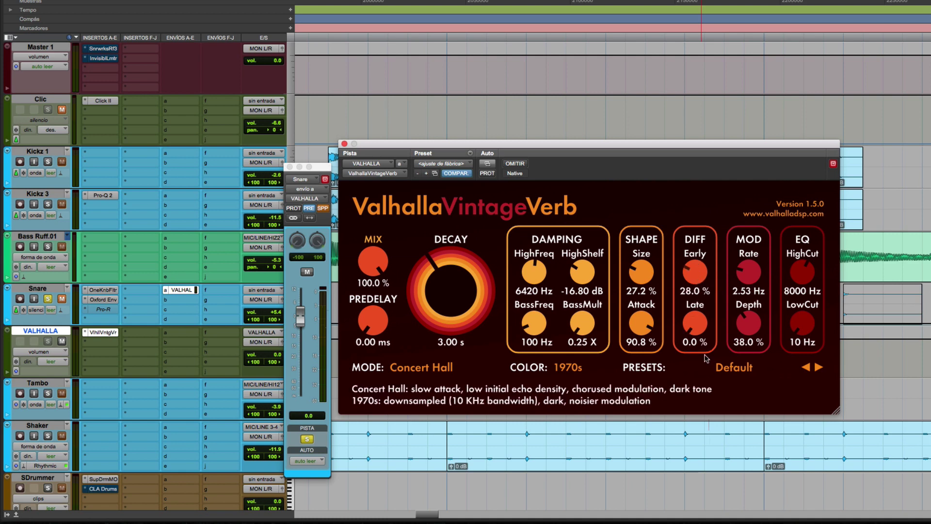
{"action": "key", "text": "space"}
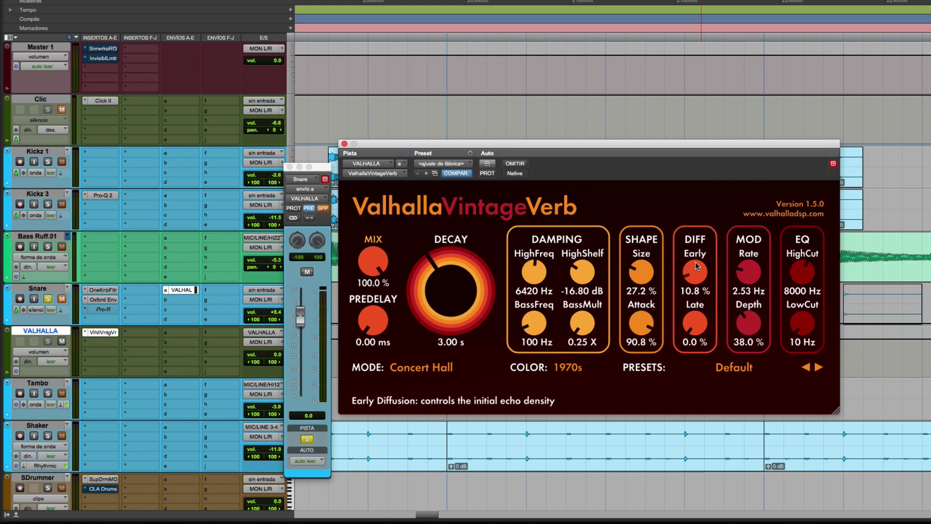
{"action": "key", "text": "space"}
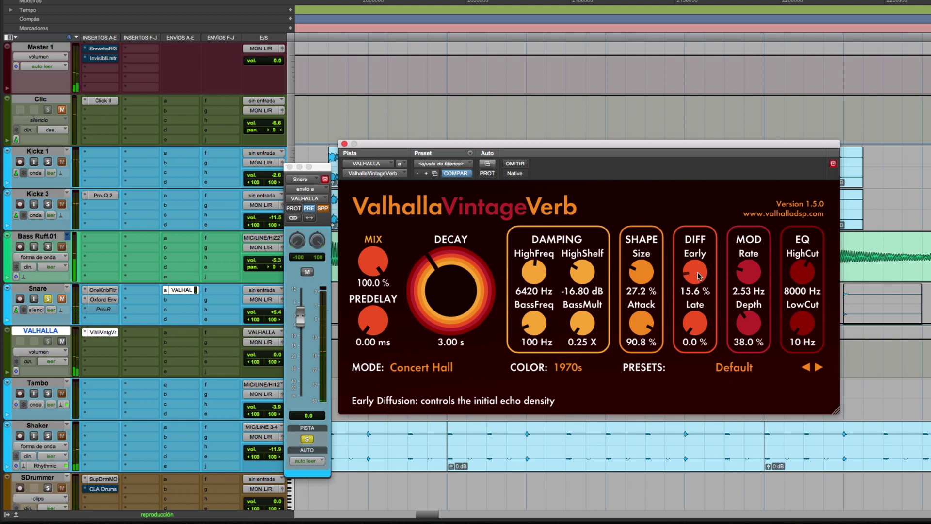
Raise the Early diffusion to 76.0 % and the Late diffusion to 72.8 % while auditioning the snare reverb
{"action": "left_click_drag", "start_coordinate": [699, 266], "coordinate": [706, 224]}
{"action": "left_click_drag", "start_coordinate": [700, 272], "coordinate": [711, 241]}
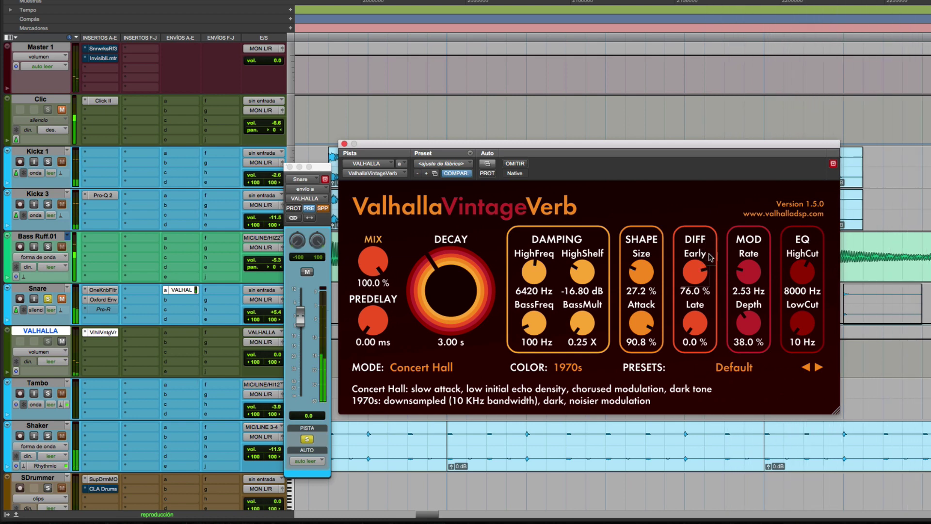
{"action": "left_click_drag", "start_coordinate": [694, 336], "coordinate": [701, 293]}
{"action": "left_click_drag", "start_coordinate": [696, 327], "coordinate": [706, 295]}
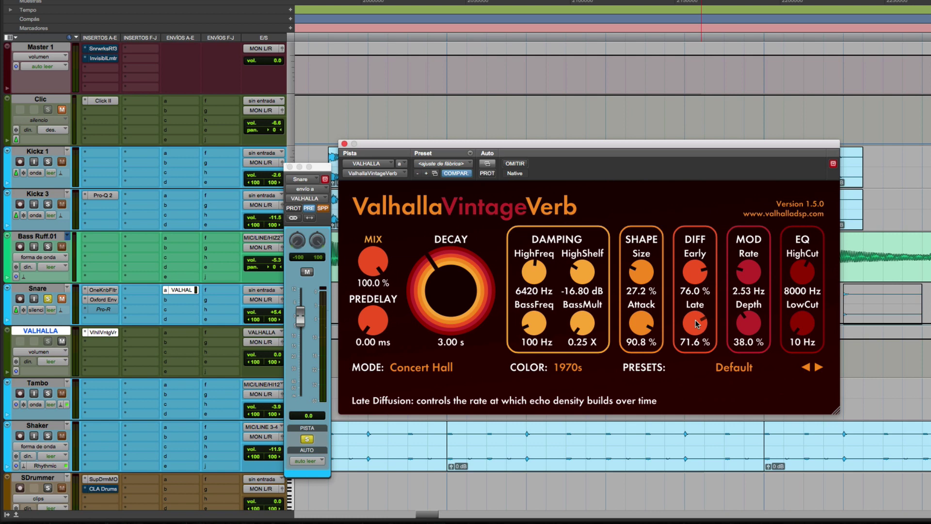
{"action": "key", "text": "space"}
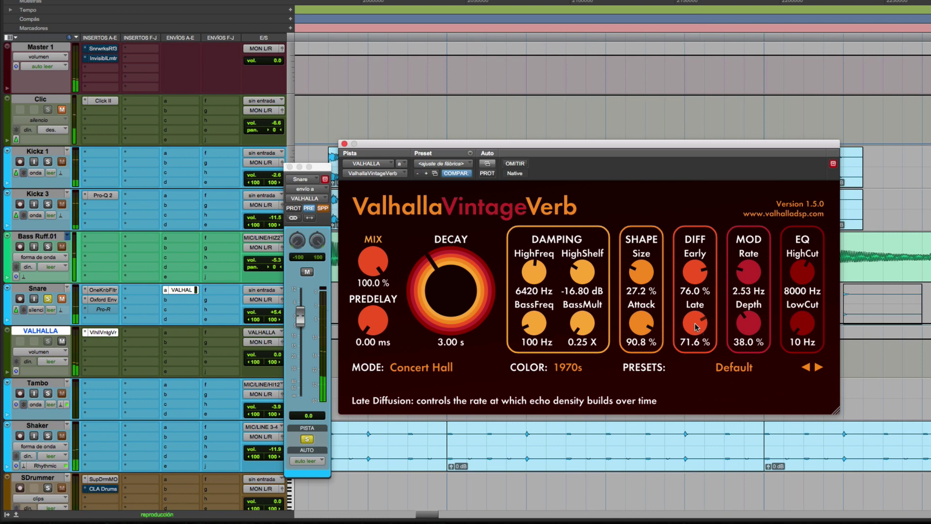
{"action": "scroll", "coordinate": [696, 322], "scroll_direction": "up", "scroll_amount": 2}
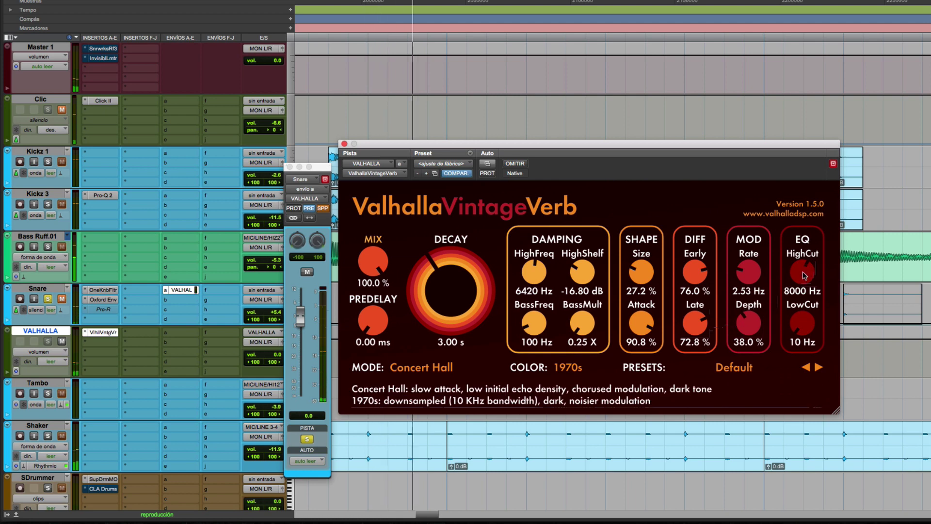
Sweep the EQ HighCut between 100 Hz and 20000 Hz, and set HighCut to 13670 Hz and LowCut to 280 Hz
{"action": "left_click_drag", "start_coordinate": [805, 275], "coordinate": [805, 308]}
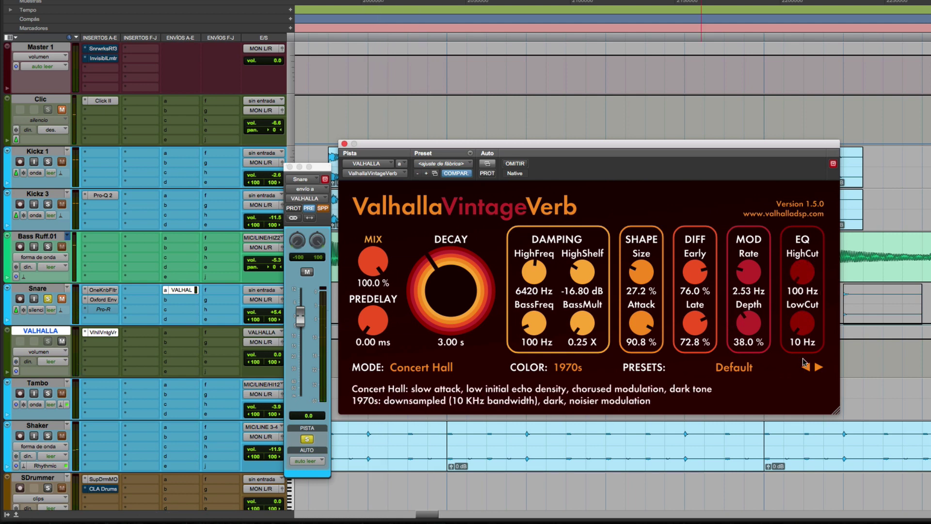
{"action": "left_click_drag", "start_coordinate": [804, 363], "coordinate": [801, 272]}
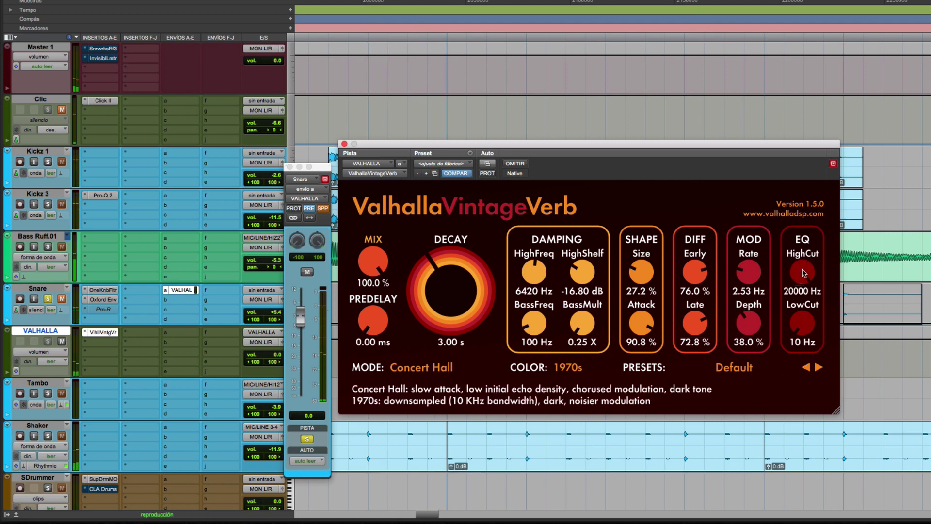
{"action": "left_click_drag", "start_coordinate": [802, 273], "coordinate": [802, 352]}
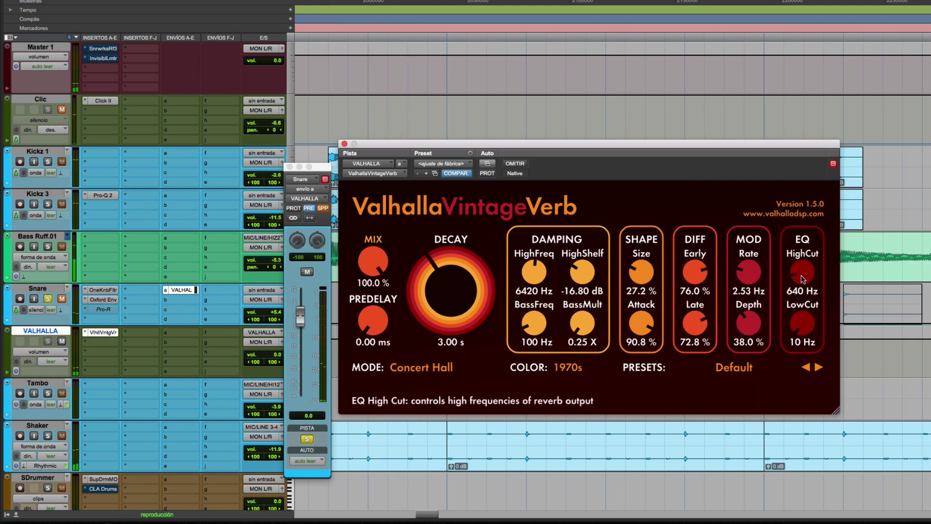
{"action": "left_click_drag", "start_coordinate": [811, 275], "coordinate": [821, 183]}
{"action": "left_click_drag", "start_coordinate": [798, 334], "coordinate": [797, 323]}
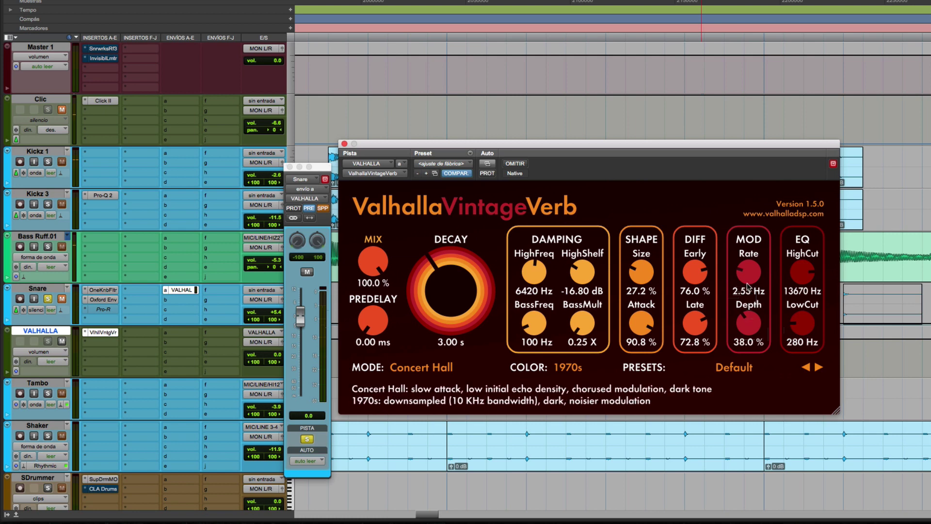
Set the Mod Rate to 5.57 Hz and Depth to 85.6 %, audition them, and turn off the snare send's pre-fader mode
{"action": "left_click_drag", "start_coordinate": [745, 293], "coordinate": [749, 278]}
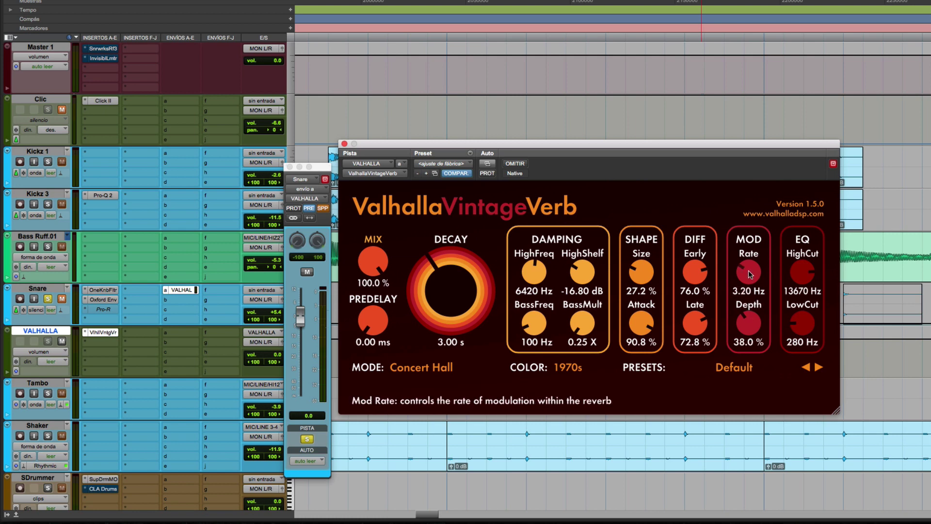
{"action": "key", "text": "space"}
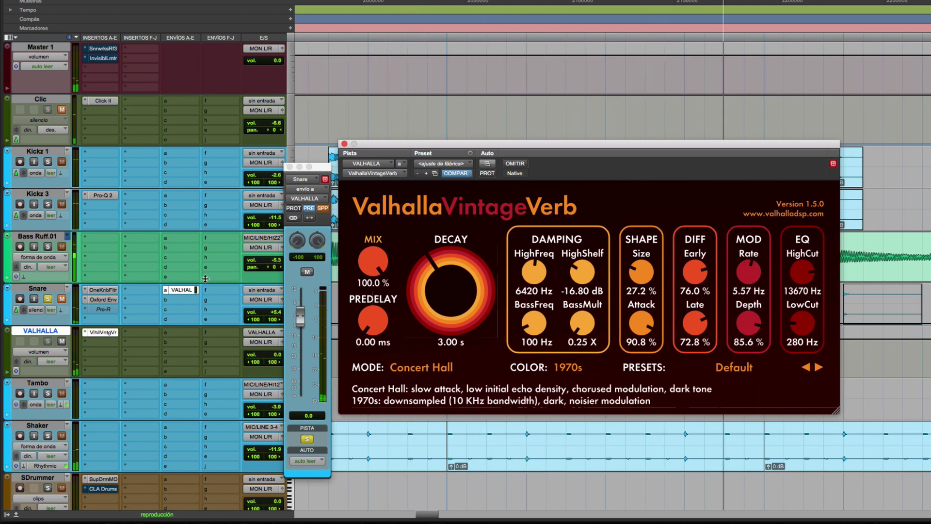
{"action": "key", "text": "space"}
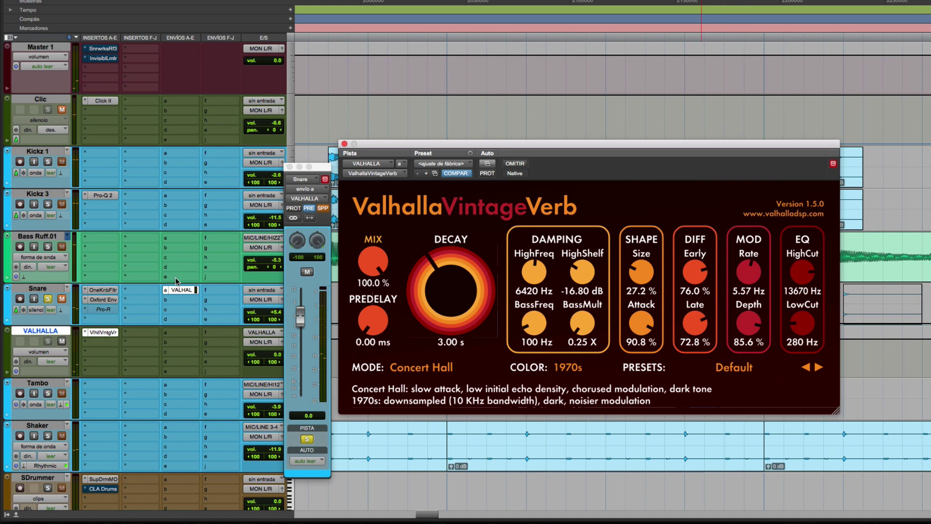
{"action": "left_click", "coordinate": [180, 273]}
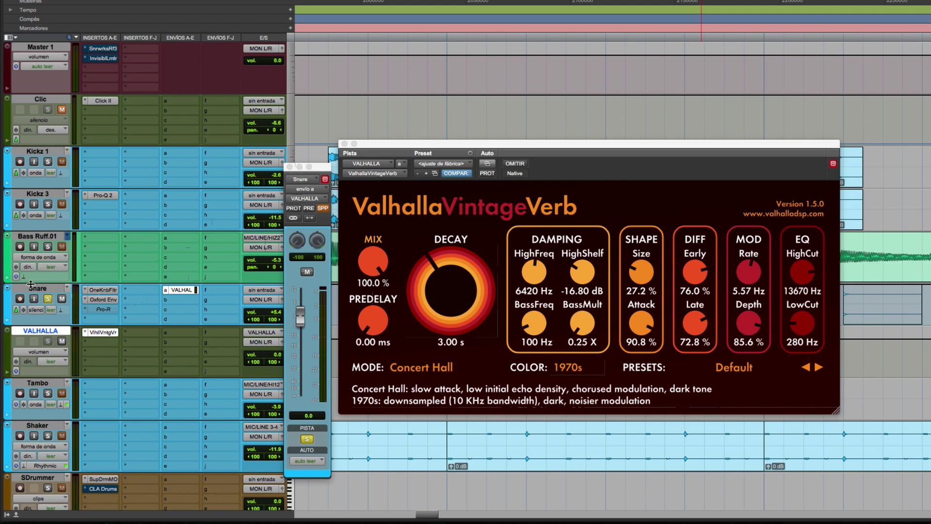
Solo the EG Pad Line track instead of the snare, play it and open its VALHALLA send
{"action": "scroll", "coordinate": [129, 316], "scroll_direction": "down", "scroll_amount": 15}
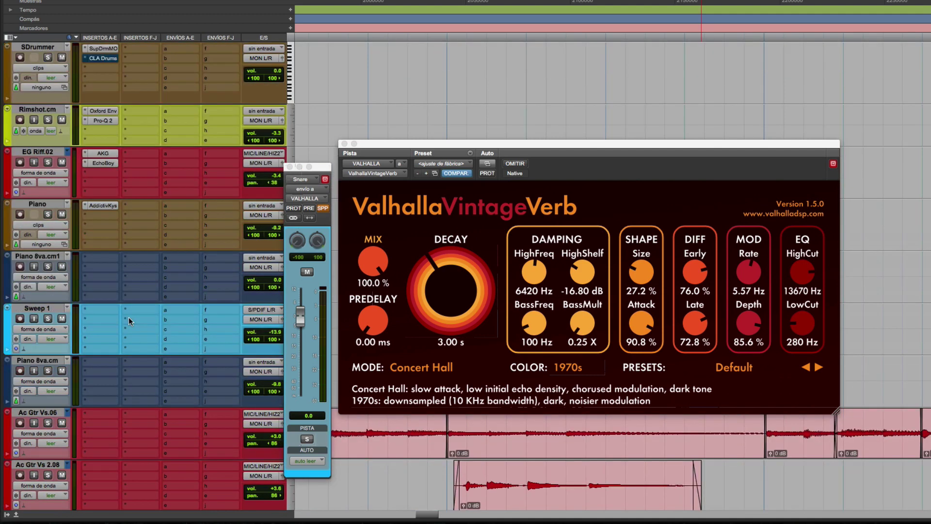
{"action": "scroll", "coordinate": [93, 386], "scroll_direction": "up", "scroll_amount": 3}
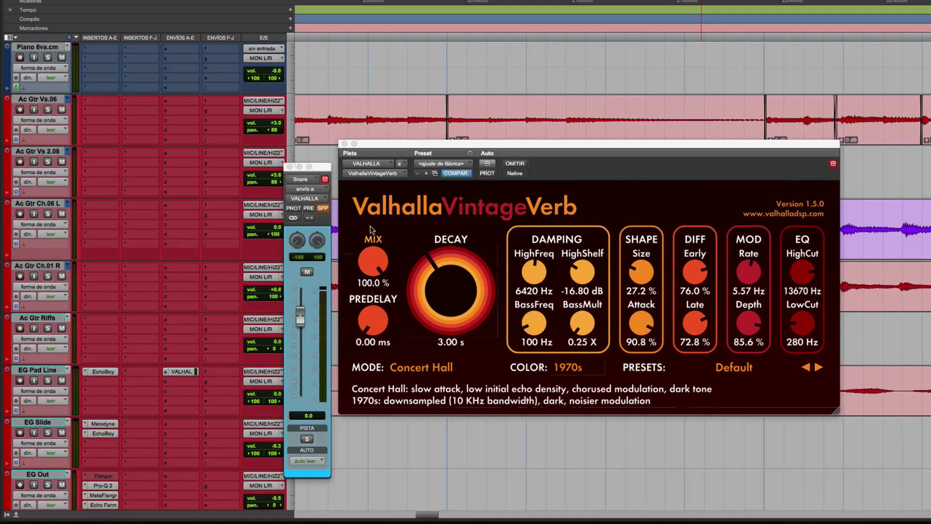
{"action": "left_click_drag", "start_coordinate": [456, 145], "coordinate": [476, 4]}
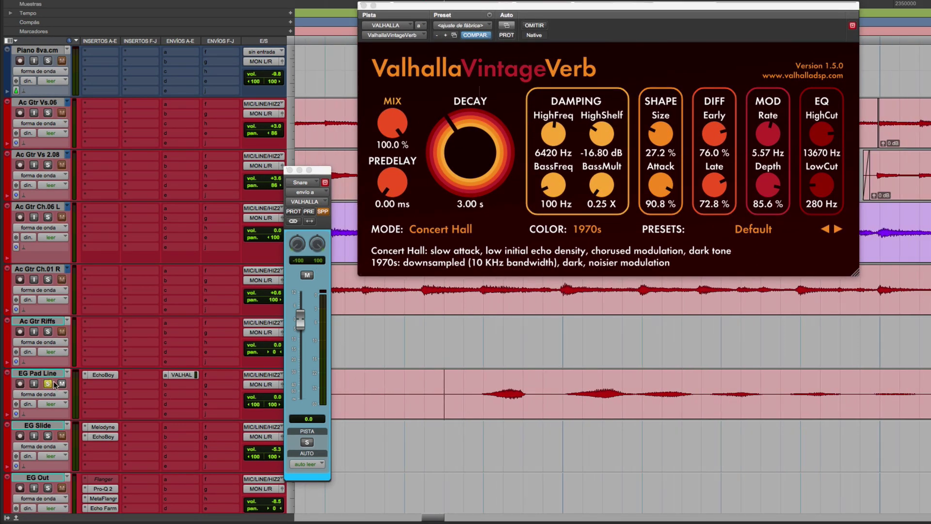
{"action": "key", "text": "space"}
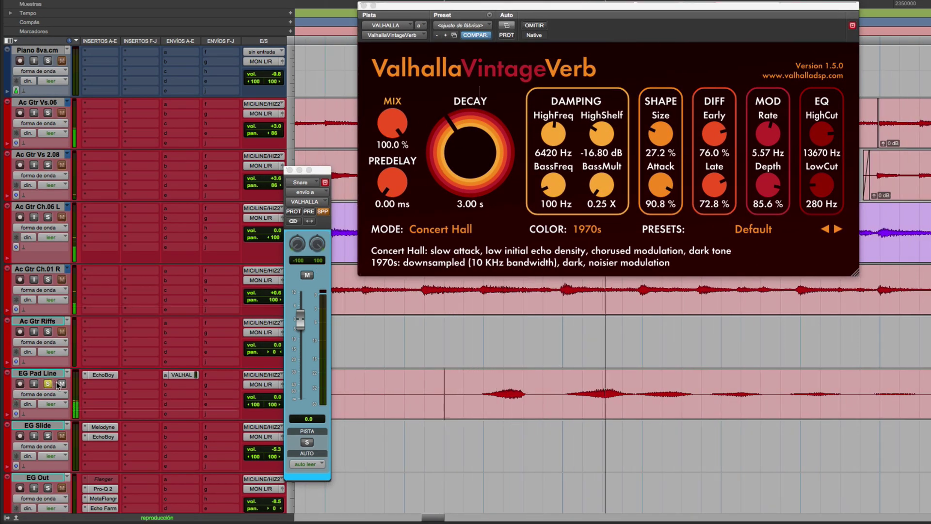
{"action": "left_click", "coordinate": [182, 375]}
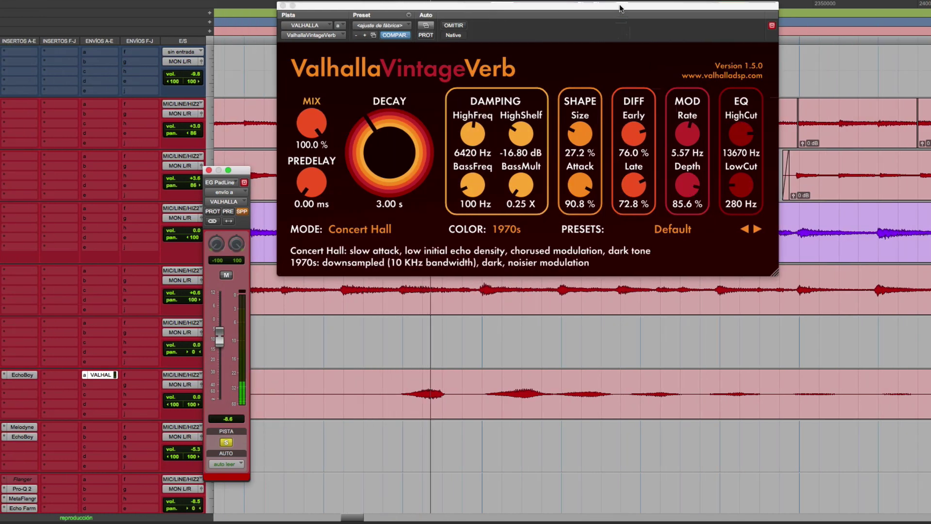
Set the Mod Rate to 7.55 Hz and the Depth to 90.4 % while the guitar pad plays
{"action": "left_click_drag", "start_coordinate": [620, 7], "coordinate": [607, 99]}
{"action": "left_click_drag", "start_coordinate": [674, 274], "coordinate": [677, 262]}
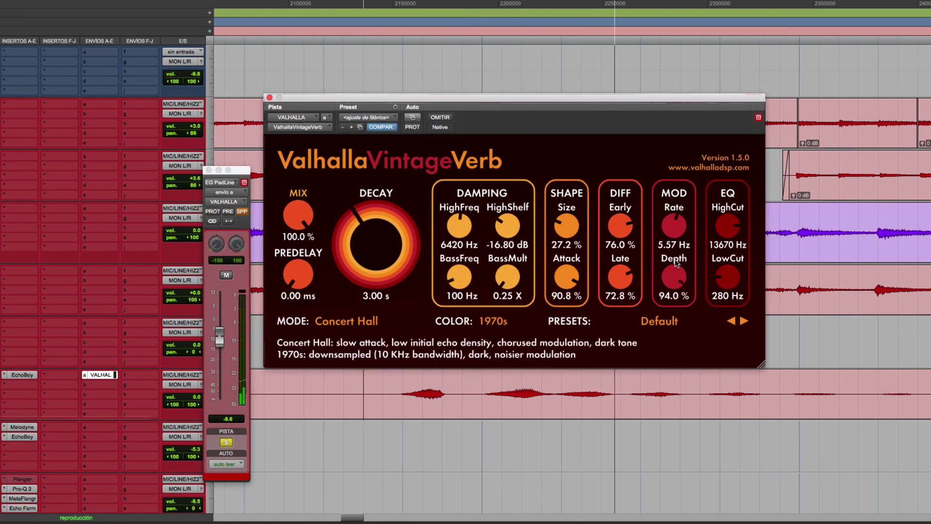
{"action": "left_click_drag", "start_coordinate": [674, 226], "coordinate": [683, 219]}
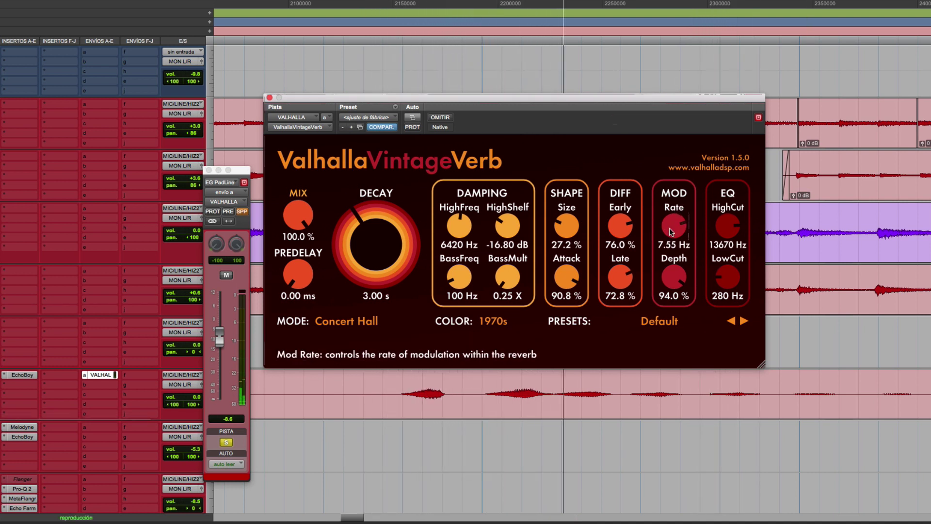
{"action": "left_click_drag", "start_coordinate": [674, 278], "coordinate": [675, 285]}
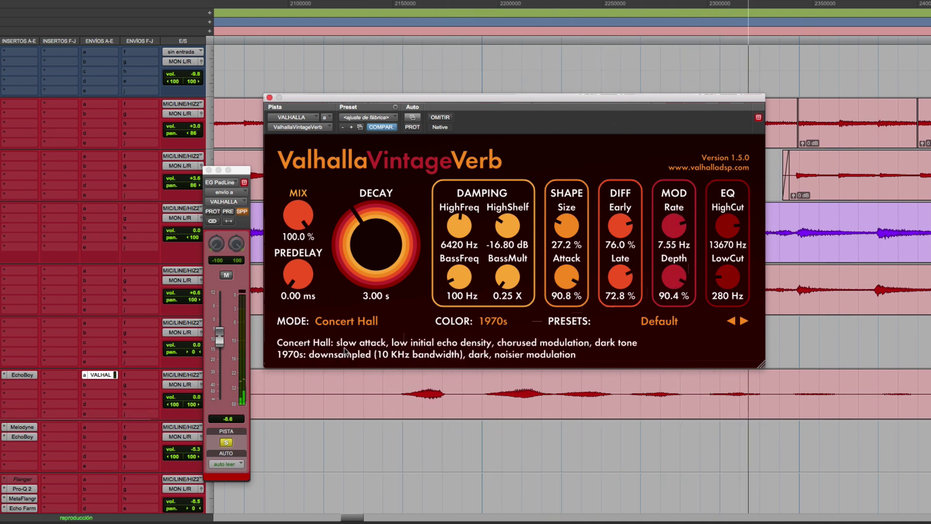
Change the reverb Mode to Bright Hall and play the guitar pad through it
{"action": "left_click", "coordinate": [356, 321]}
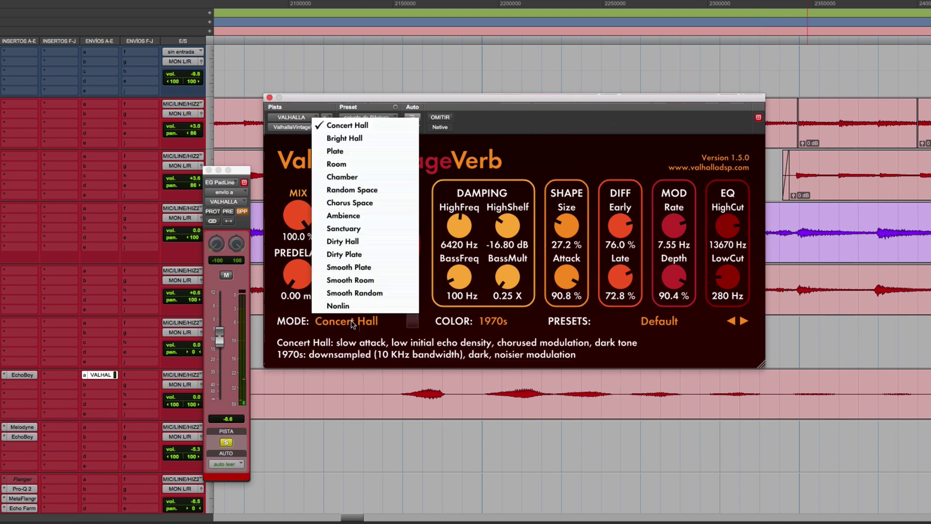
{"action": "left_click", "coordinate": [357, 139]}
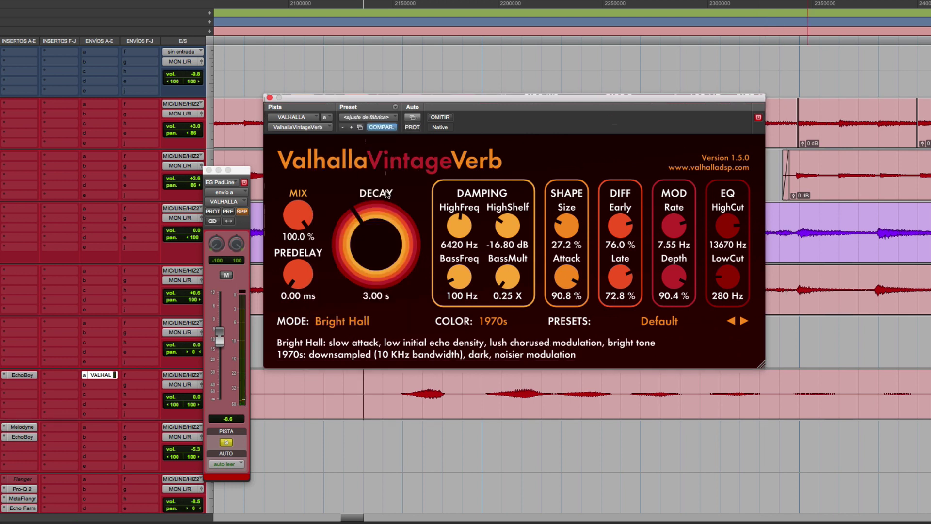
{"action": "key", "text": "space"}
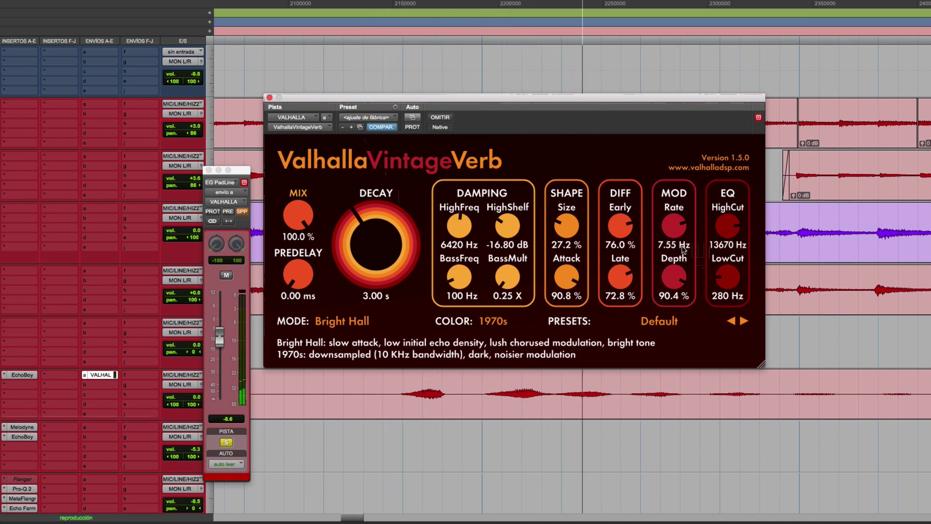
Reduce the Mod Rate to 3.67 Hz and Depth to 57.6 %, and raise the Shape Size to 83.6 %
{"action": "left_click_drag", "start_coordinate": [676, 226], "coordinate": [677, 314]}
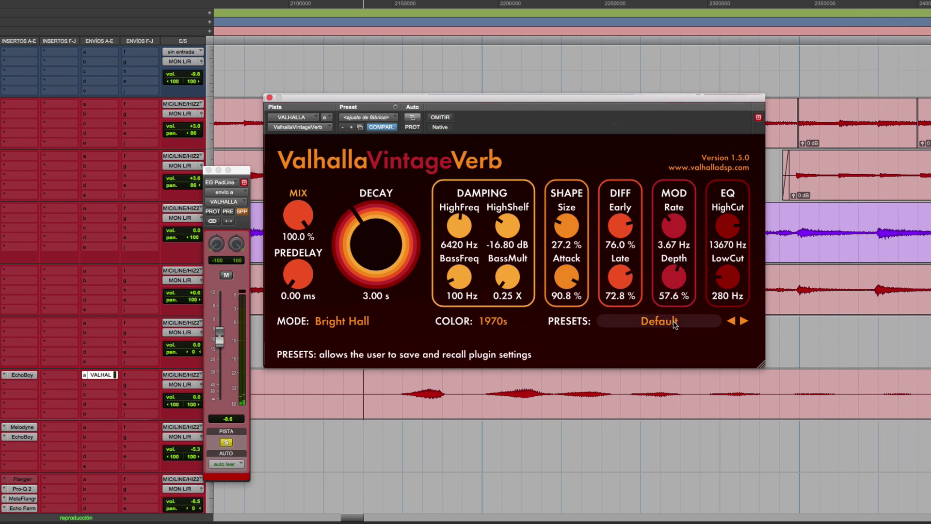
{"action": "left_click_drag", "start_coordinate": [674, 278], "coordinate": [674, 294]}
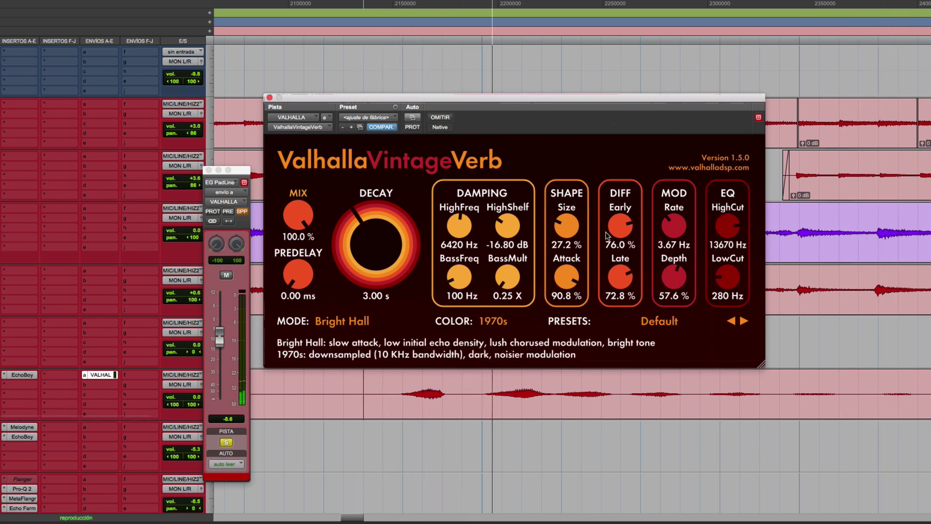
{"action": "mouse_move", "coordinate": [566, 226]}
{"action": "left_mouse_down"}
{"action": "mouse_move", "coordinate": [578, 171]}
{"action": "mouse_move", "coordinate": [569, 220]}
{"action": "left_mouse_up"}
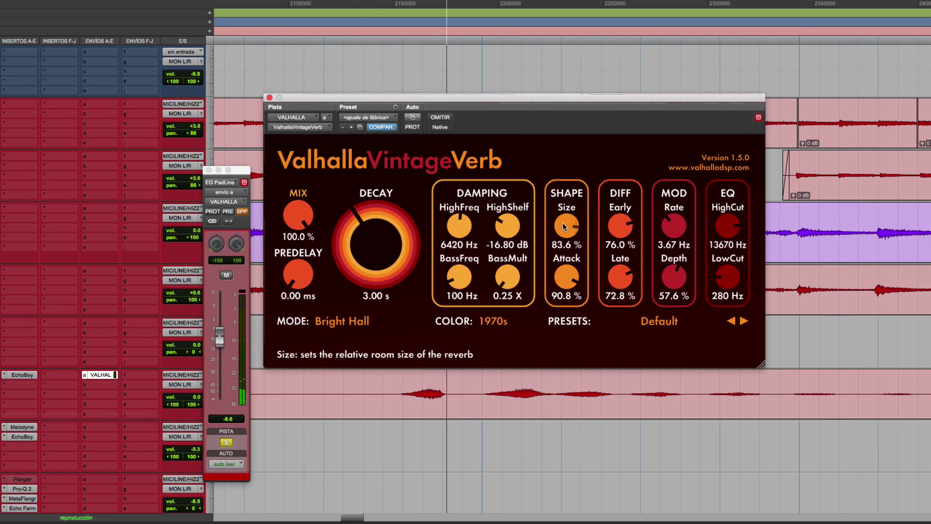
Switch the reverb's Color to 1980s and play the guitar pad through it
{"action": "left_click", "coordinate": [493, 321]}
{"action": "left_click", "coordinate": [492, 347]}
{"action": "key", "text": "space"}
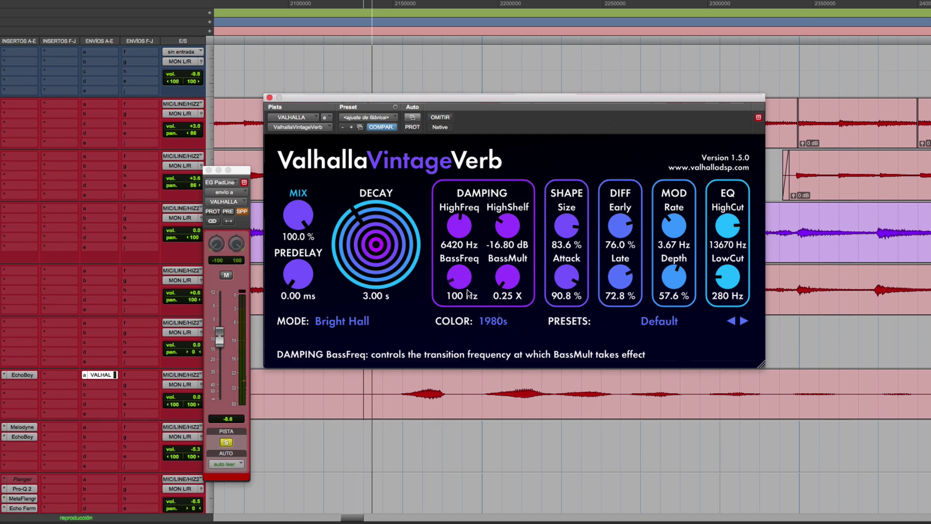
Set the reverb's Color to NOW and audition the guitar pad with it
{"action": "left_click", "coordinate": [497, 325]}
{"action": "left_click", "coordinate": [494, 359]}
{"action": "key", "text": "space"}
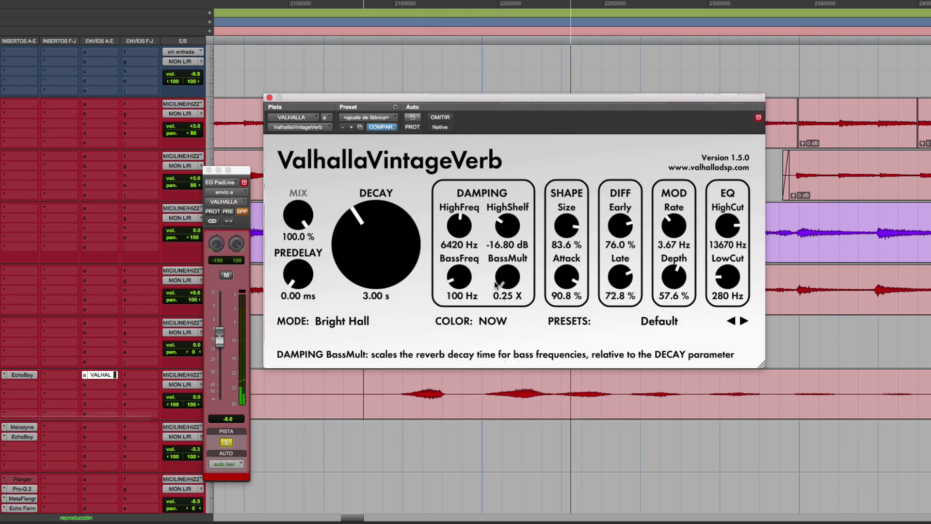
Change the reverb Mode to Plate and play the guitar pad through it
{"action": "left_click", "coordinate": [358, 321]}
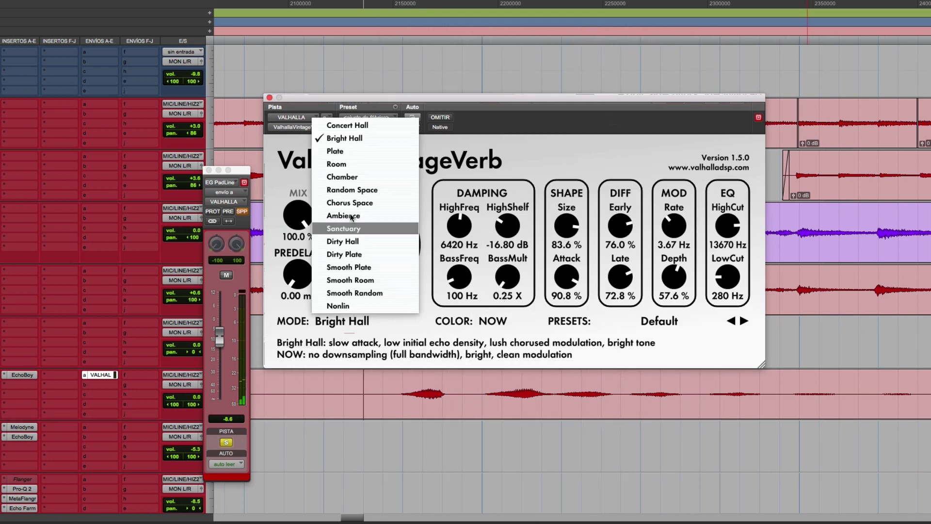
{"action": "left_click", "coordinate": [355, 152]}
{"action": "key", "text": "space"}
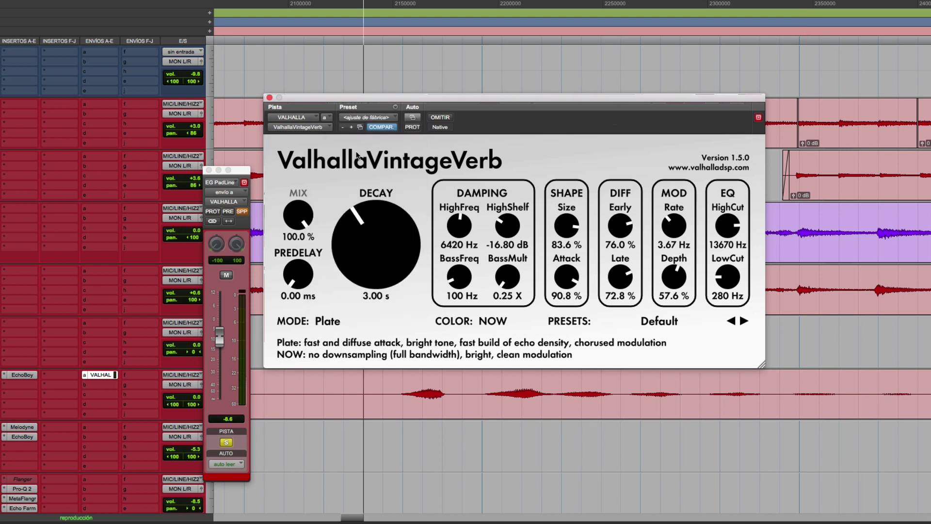
{"action": "mouse_move", "coordinate": [307, 279]}
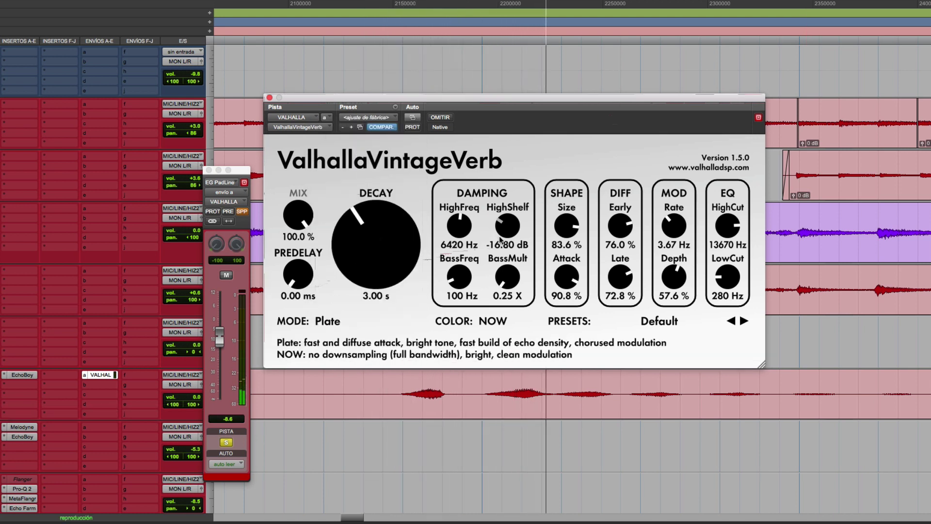
{"action": "mouse_move", "coordinate": [334, 329]}
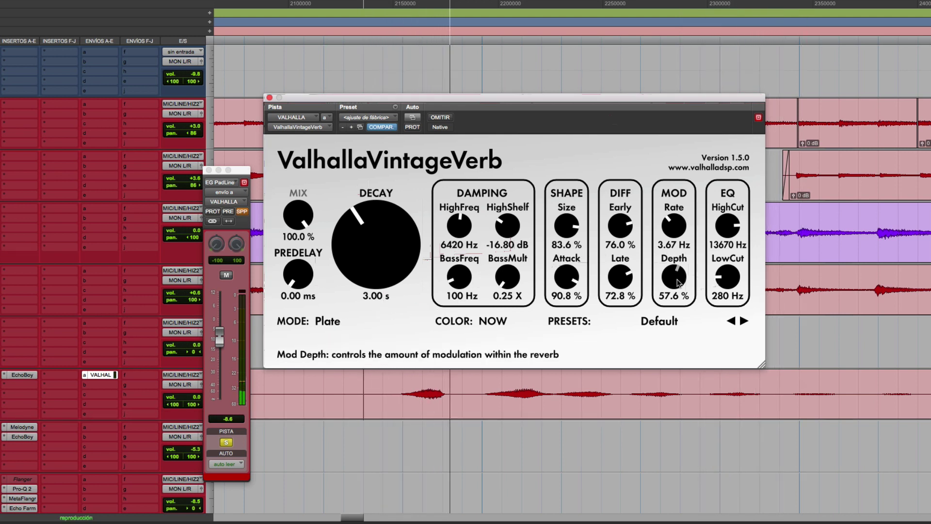
Raise the reverb's EQ LowCut to 330 Hz and lower its HighCut to 12280 Hz
{"action": "mouse_move", "coordinate": [727, 275]}
{"action": "left_click_drag", "start_coordinate": [728, 277], "coordinate": [727, 275]}
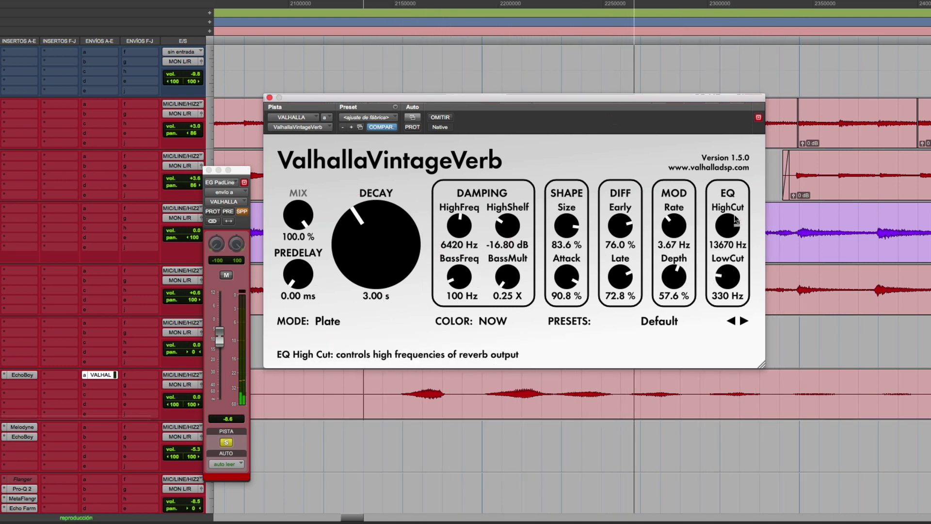
{"action": "left_click_drag", "start_coordinate": [727, 226], "coordinate": [727, 231]}
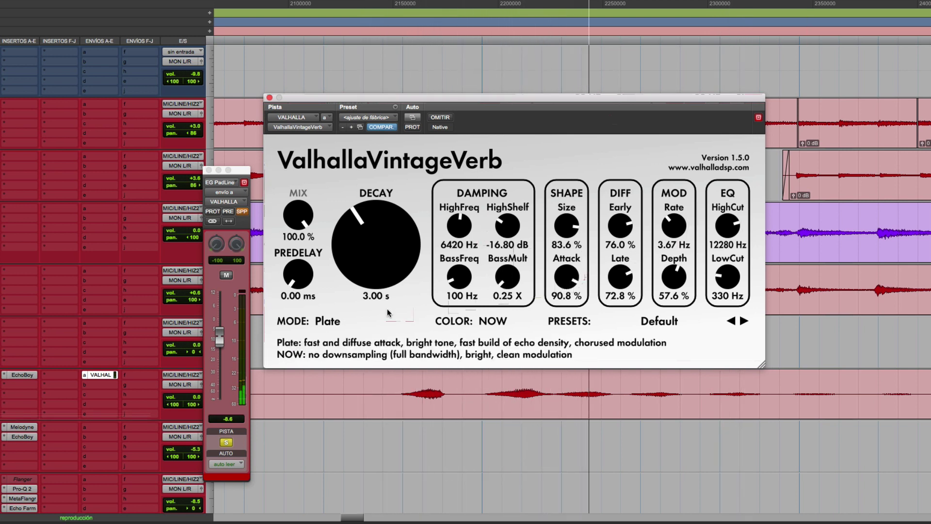
Switch the reverb Mode to Nonlin and raise the Mod Rate to 5.65 Hz and the Depth to 74.8 %
{"action": "left_click", "coordinate": [336, 327]}
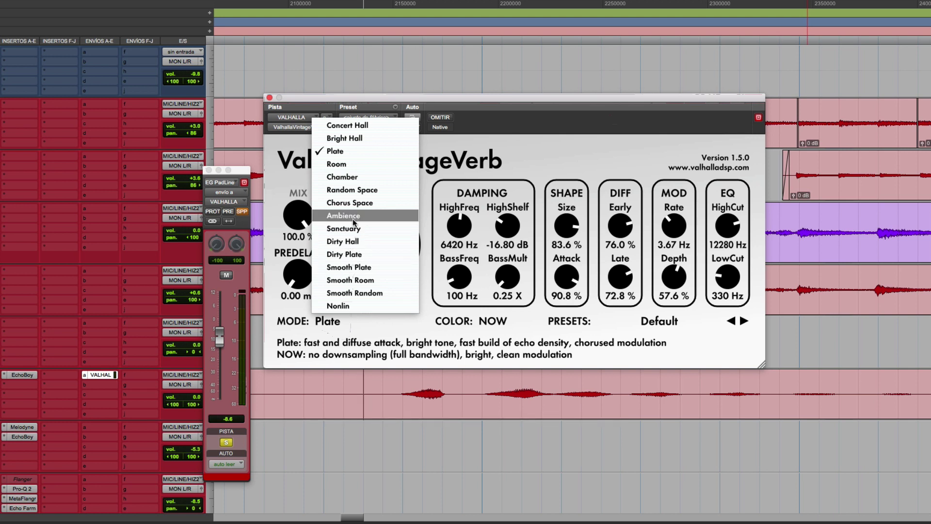
{"action": "left_click", "coordinate": [348, 306]}
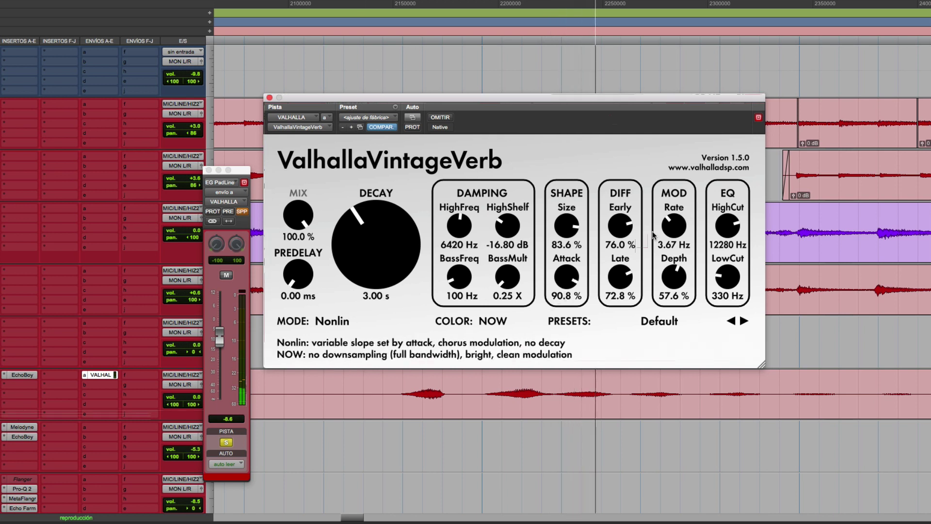
{"action": "left_click_drag", "start_coordinate": [673, 225], "coordinate": [674, 201]}
{"action": "left_click_drag", "start_coordinate": [669, 276], "coordinate": [670, 261]}
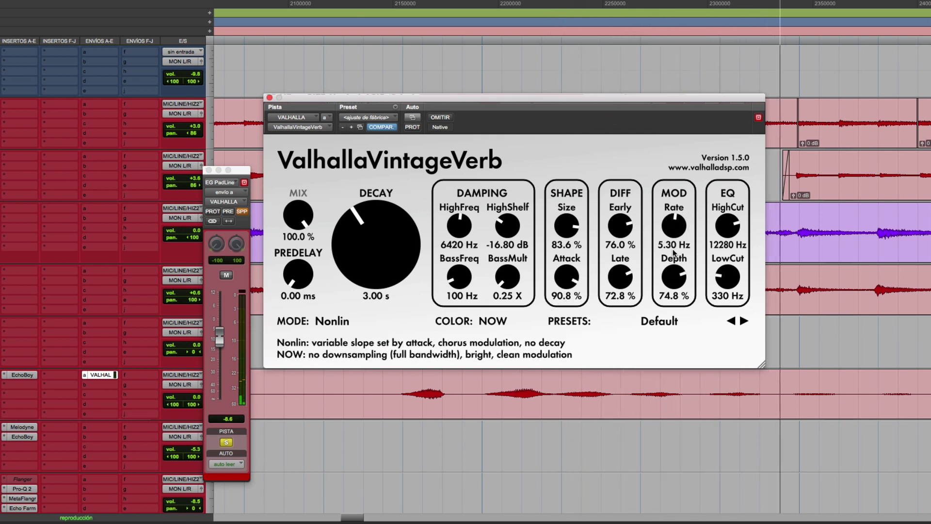
{"action": "left_click_drag", "start_coordinate": [673, 226], "coordinate": [653, 232]}
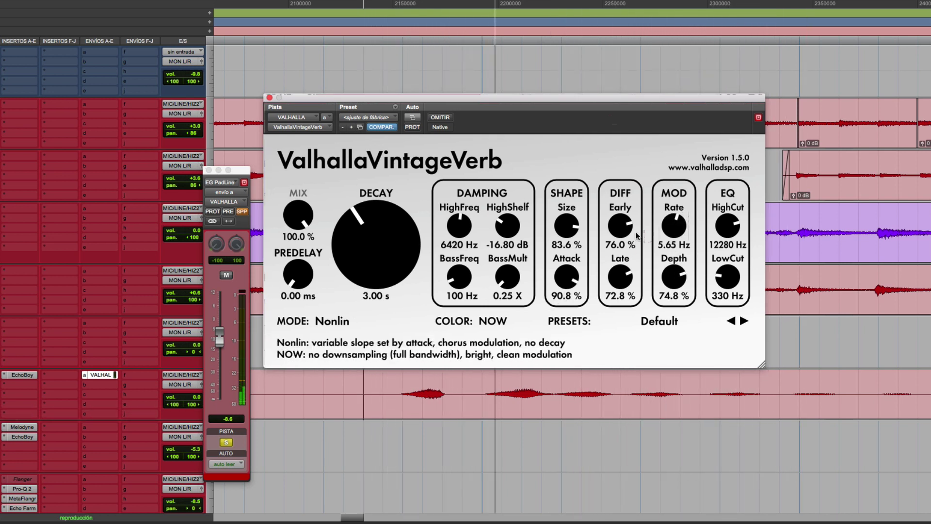